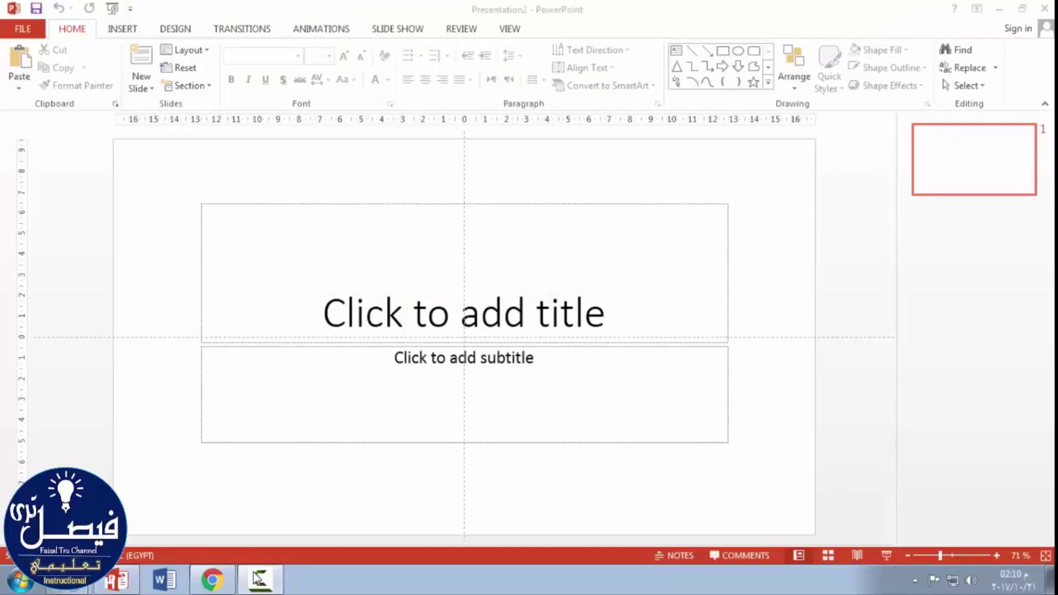
Step: Switch the first slide to the Blank layout, removing its title and subtitle placeholders
left_click(202, 51)
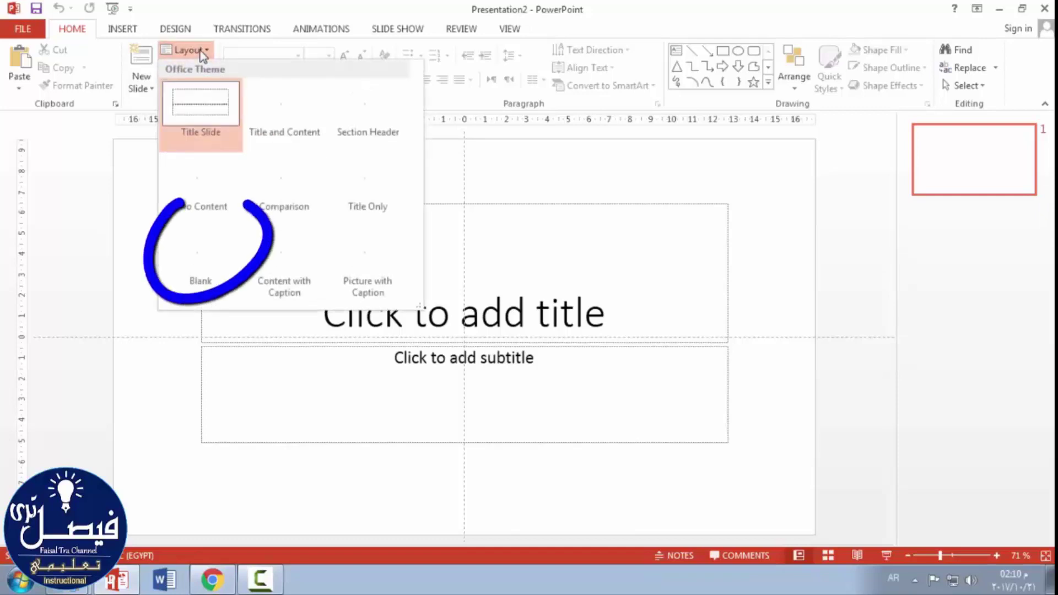
left_click(210, 265)
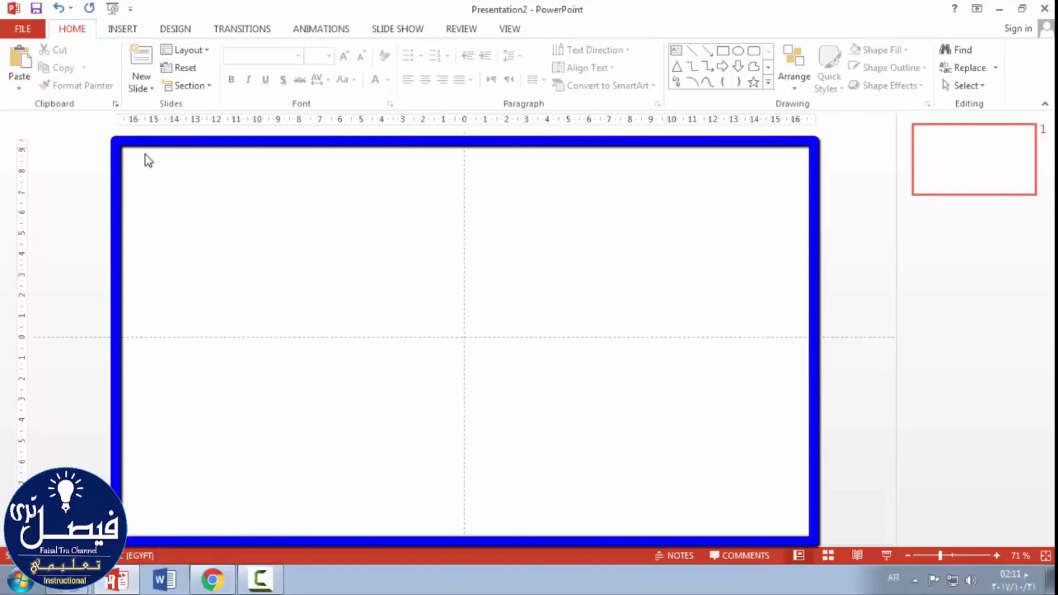
left_click(176, 30)
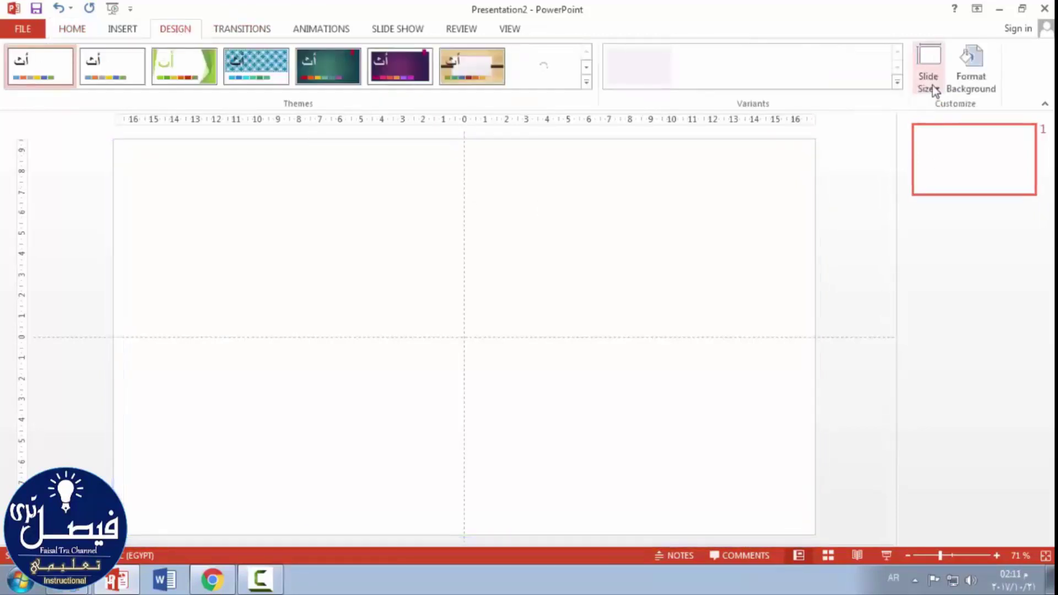
Step: Set a Custom slide size of 30 cm wide by 13 cm high, maximizing content to fit
left_click(926, 69)
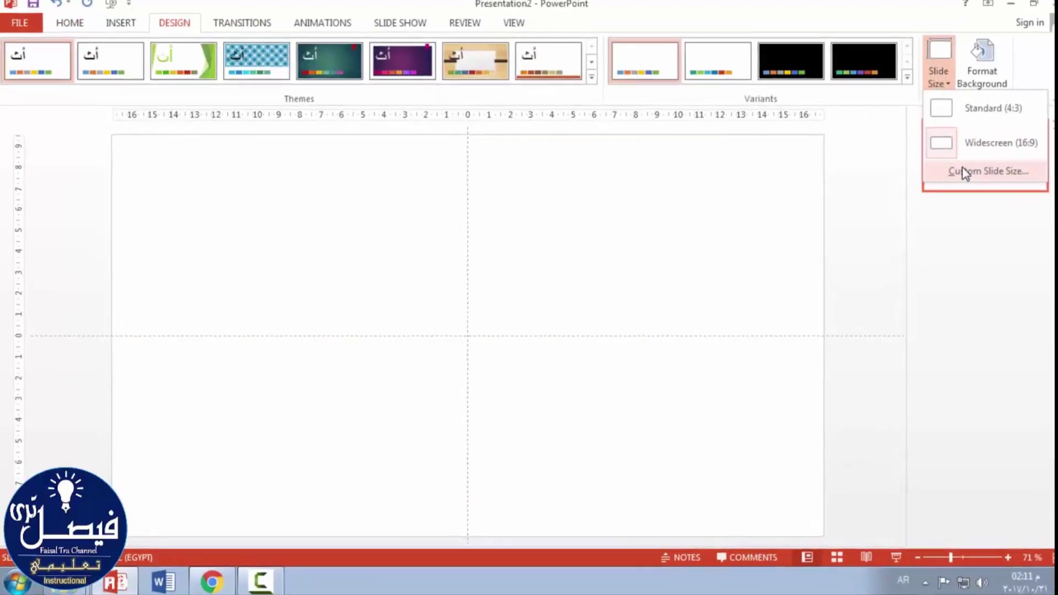
left_click(999, 157)
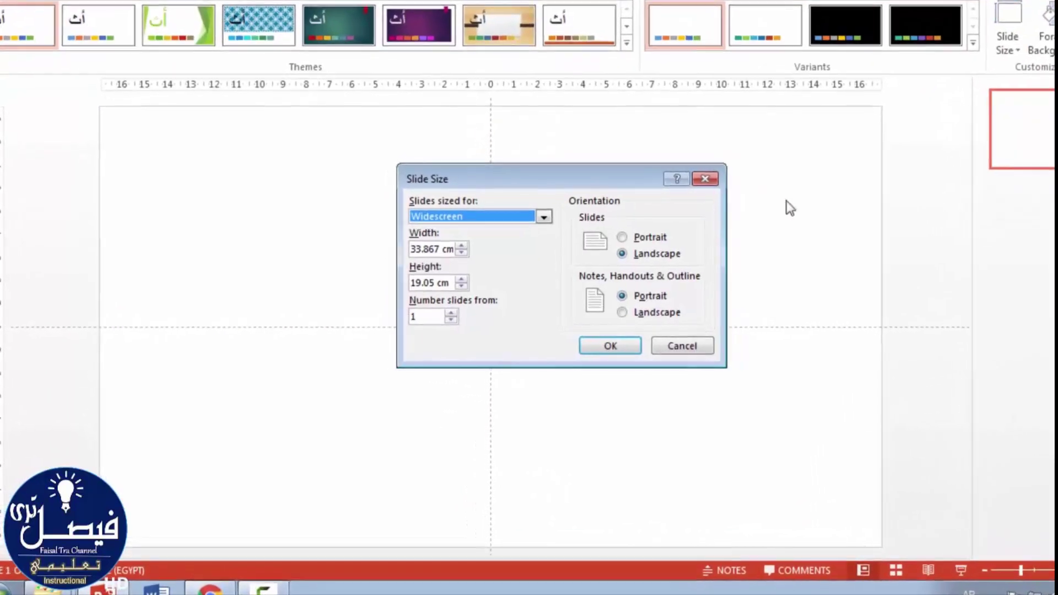
left_click(558, 207)
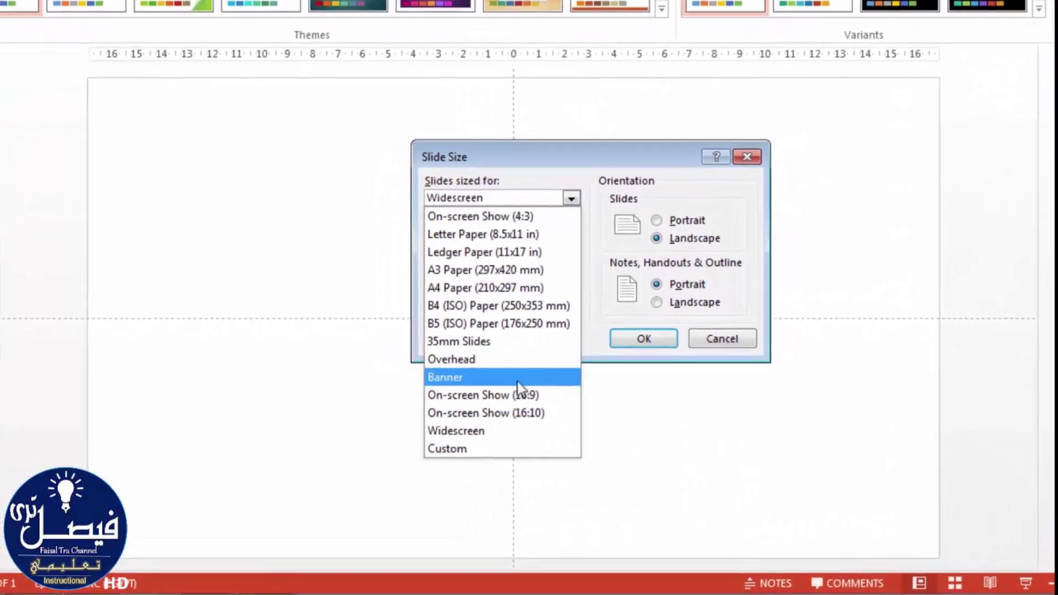
left_click(503, 444)
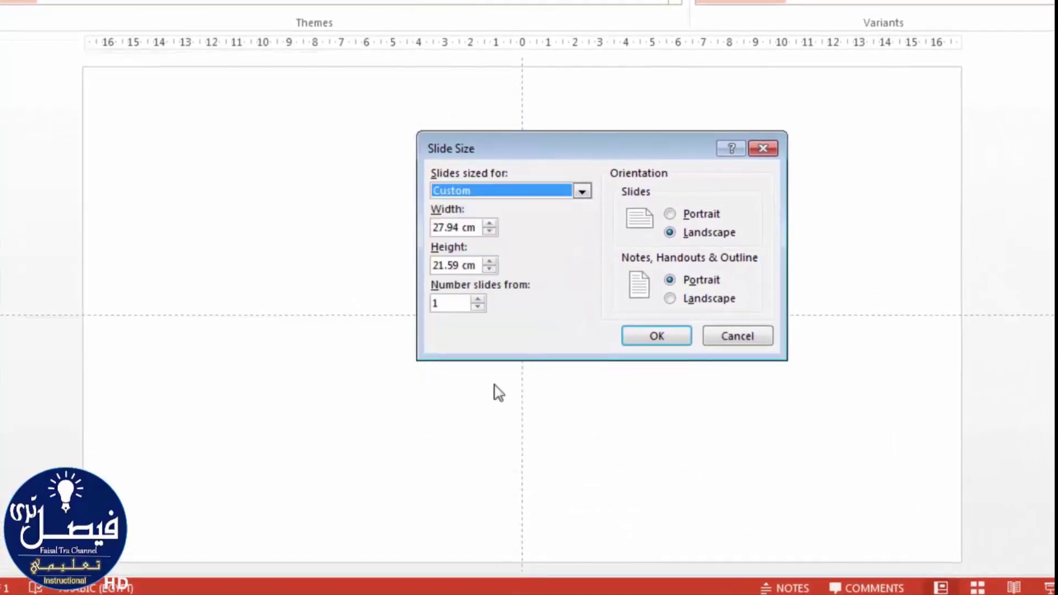
left_click(479, 233)
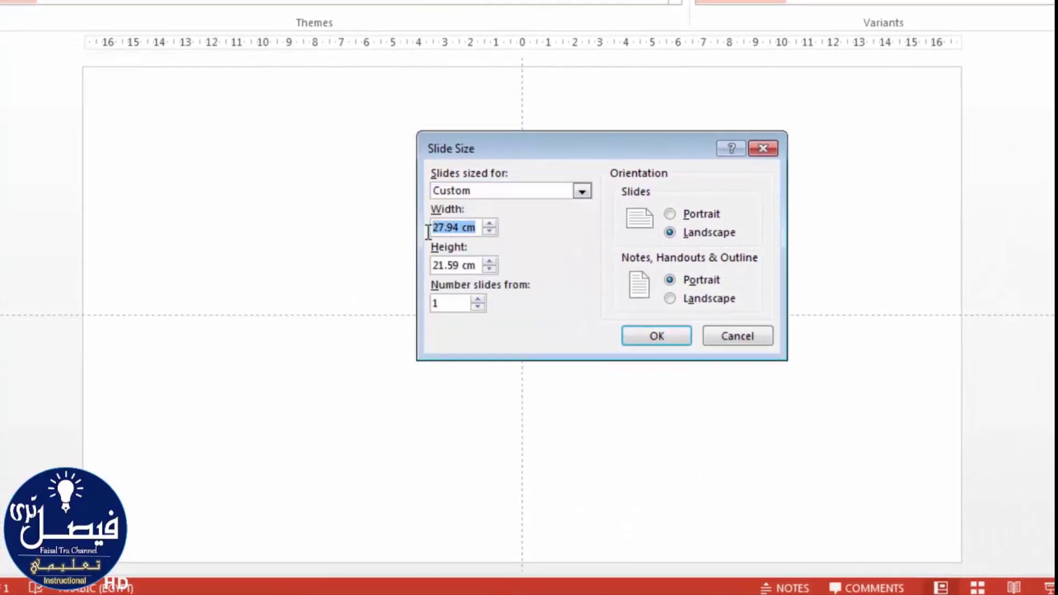
type("20")
key("Tab")
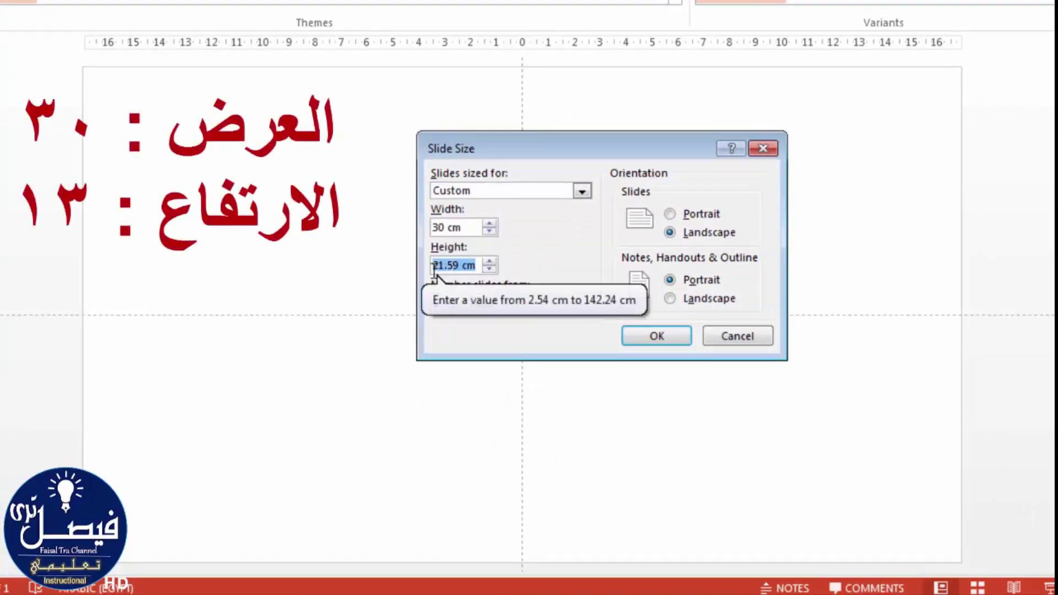
type("13")
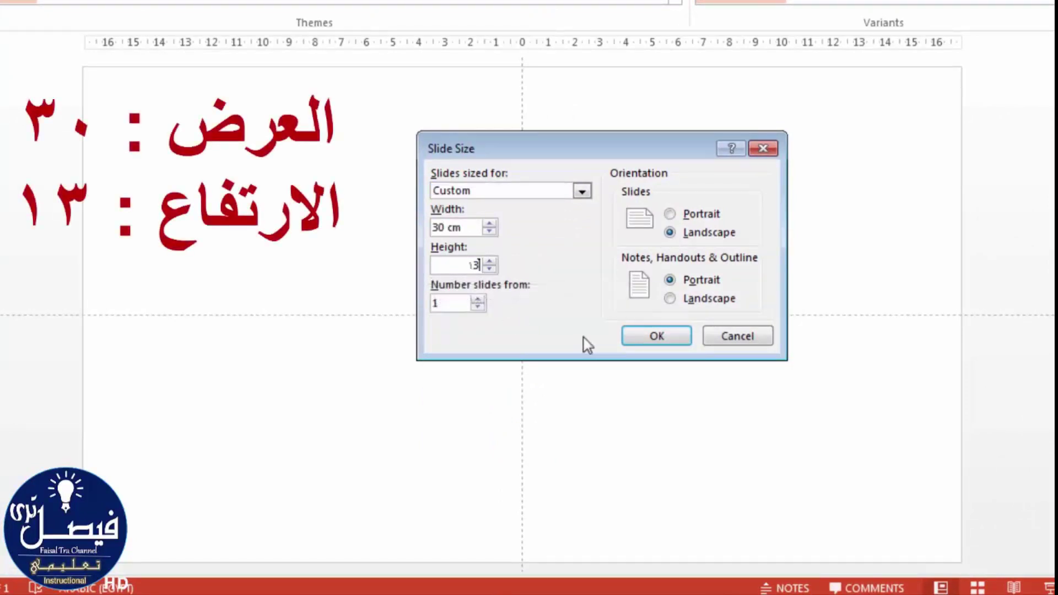
left_click(650, 344)
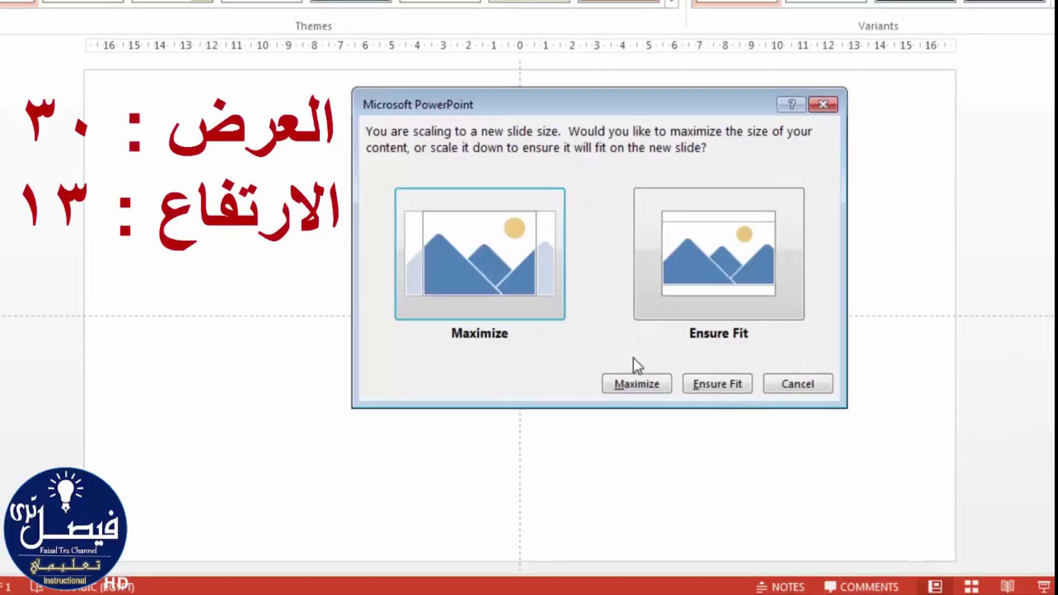
left_click(615, 383)
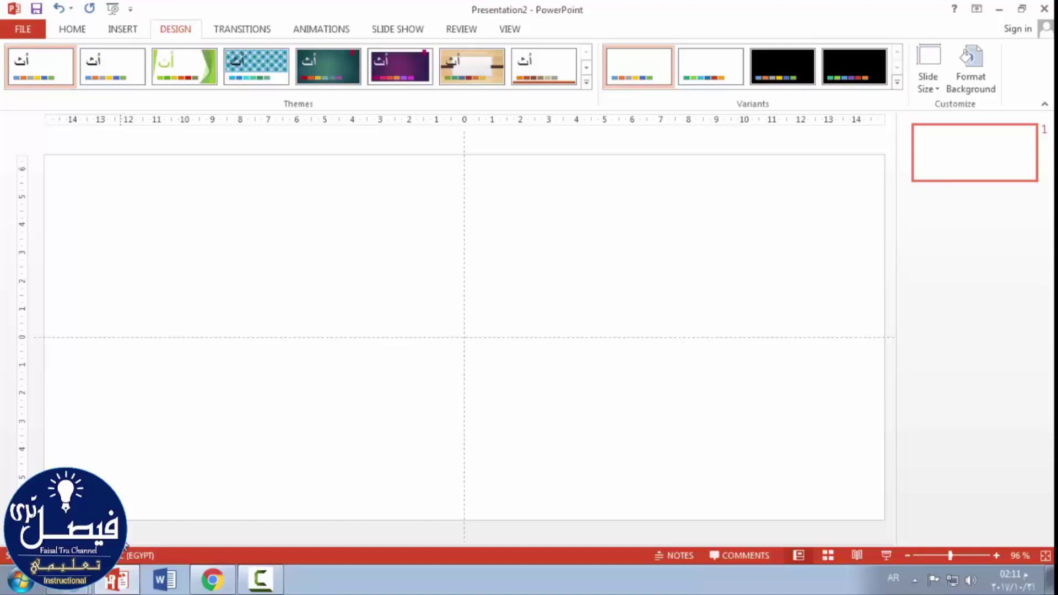
Step: Give the slide background a solid blue fill with 9% transparency
left_click(973, 77)
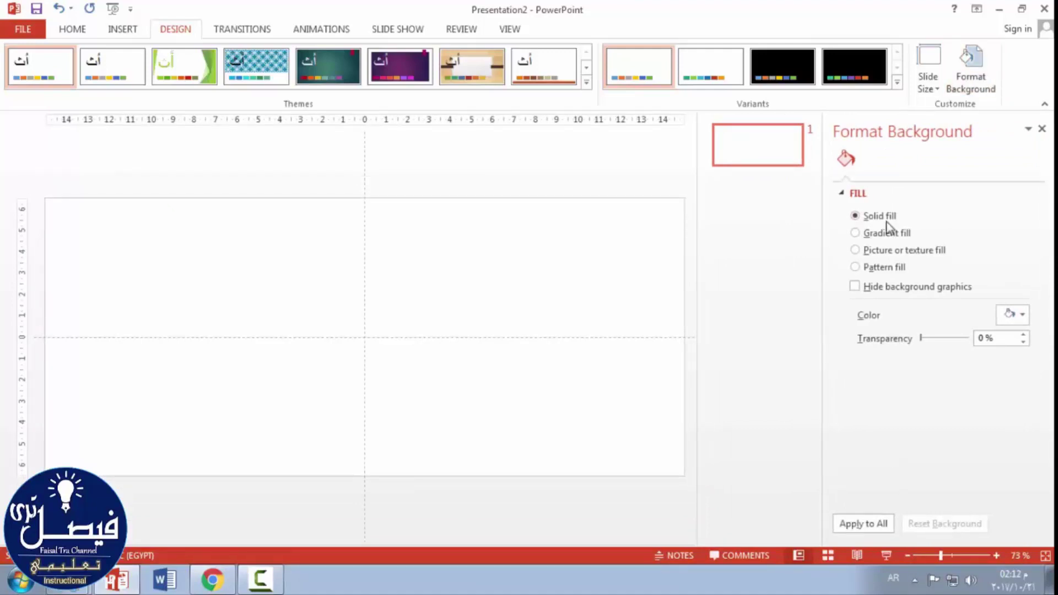
left_click(1019, 315)
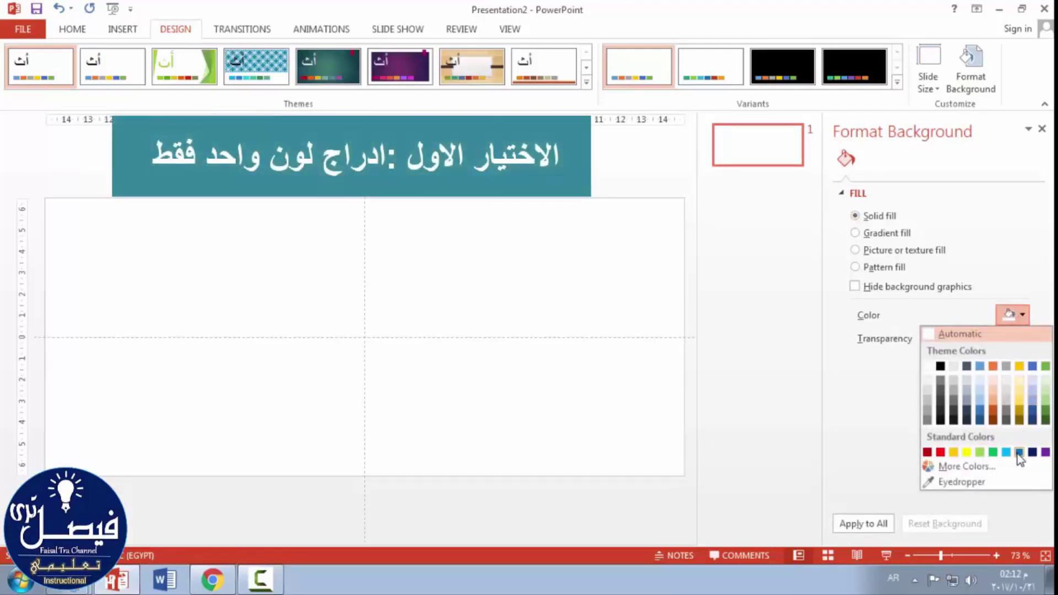
left_click(1032, 413)
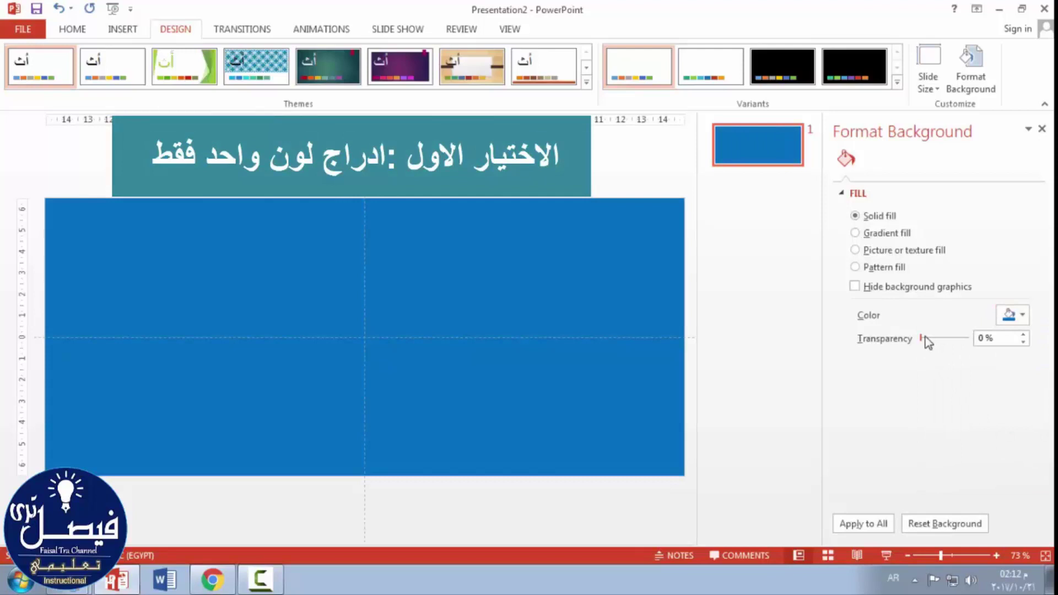
left_click_drag(922, 339, 927, 338)
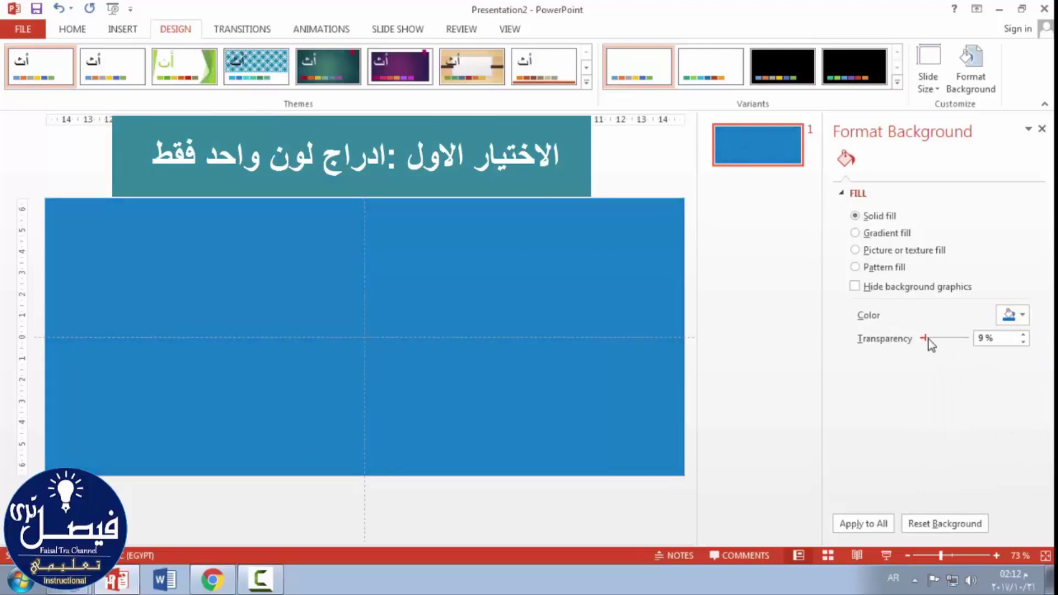
Step: Switch the background to a gradient fill, trying a purple middle stop before removing it
left_click(882, 233)
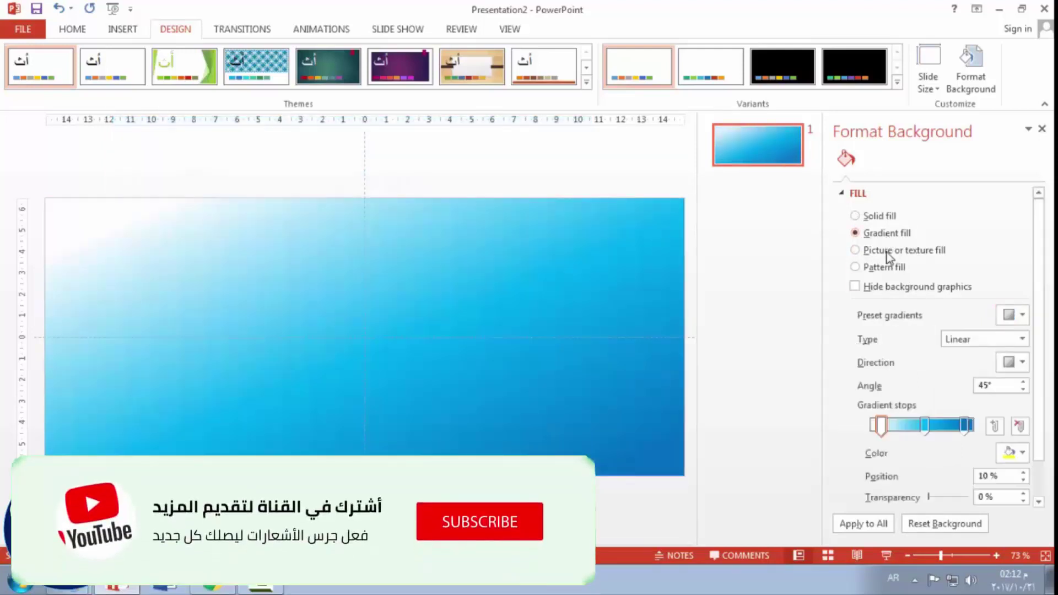
left_click(929, 433)
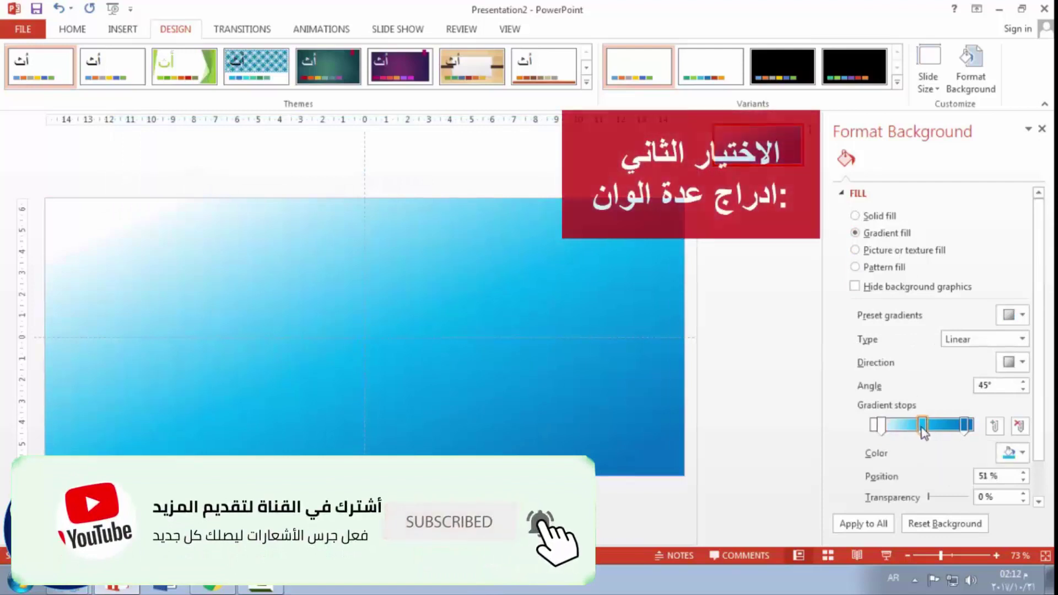
left_click(1013, 453)
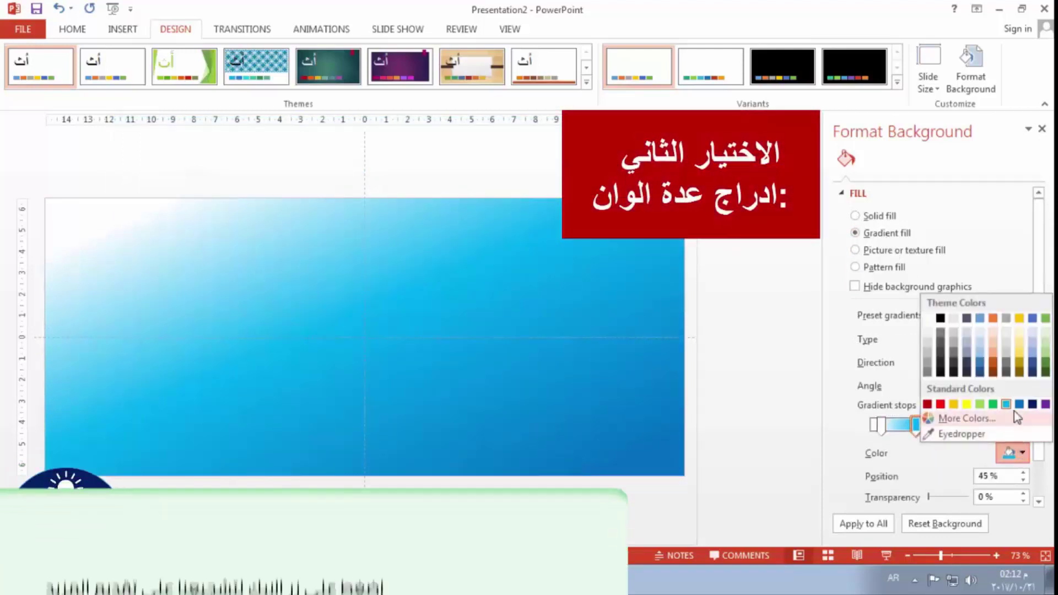
left_click(1045, 406)
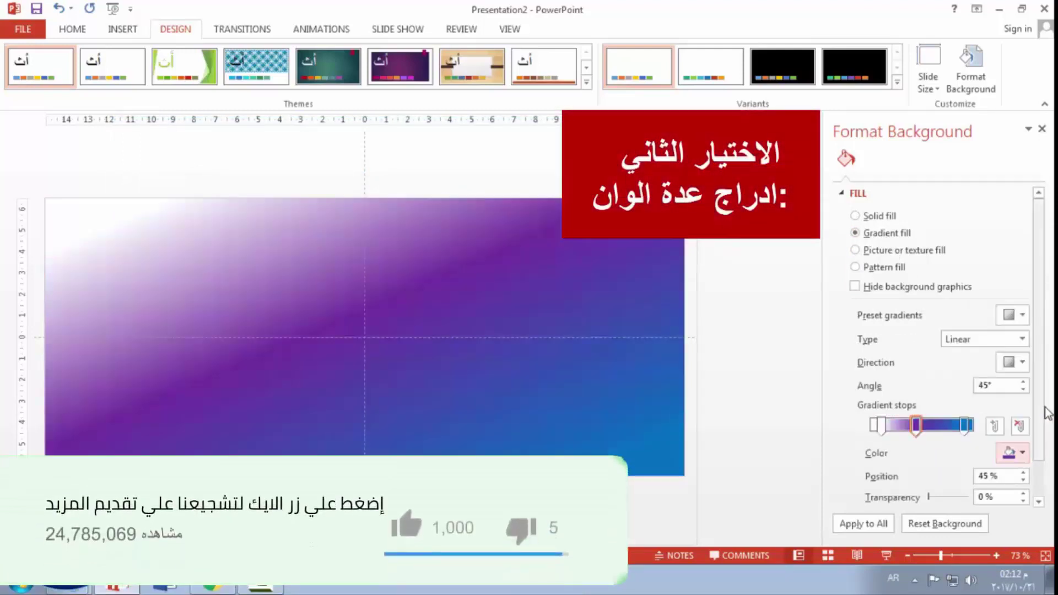
left_click(1020, 426)
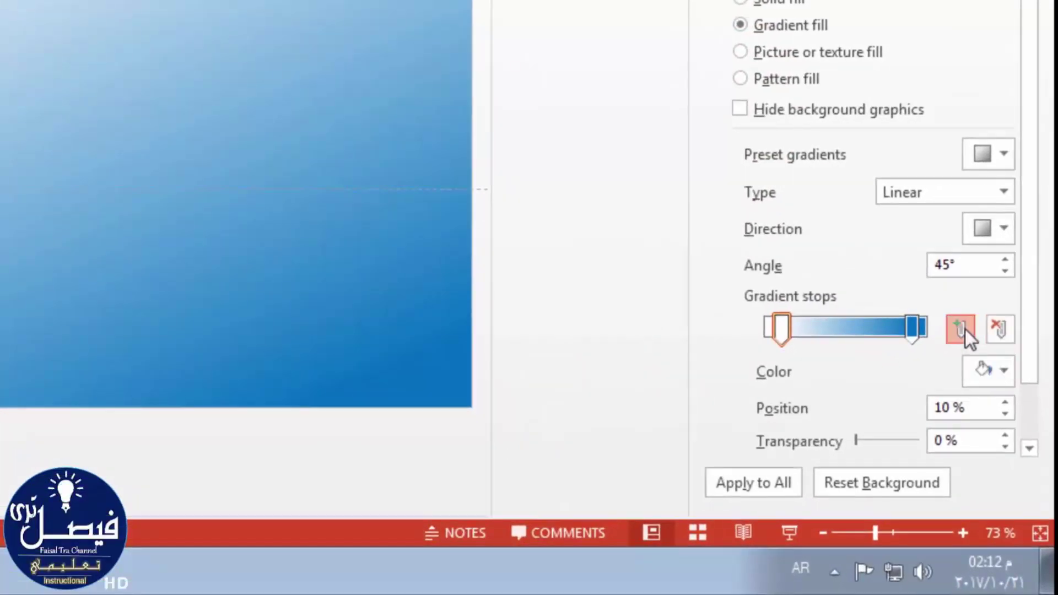
Step: Add gradient stops, colour one green, then prune stops to the ends plus one at 51%
left_click(965, 329)
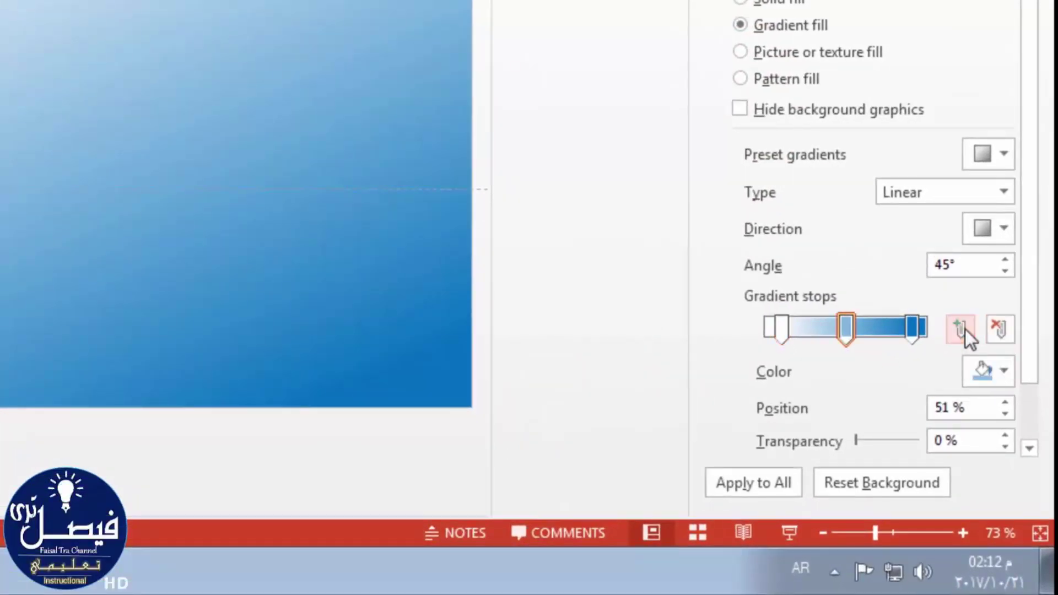
left_click(964, 329)
left_click(964, 329)
left_click(989, 371)
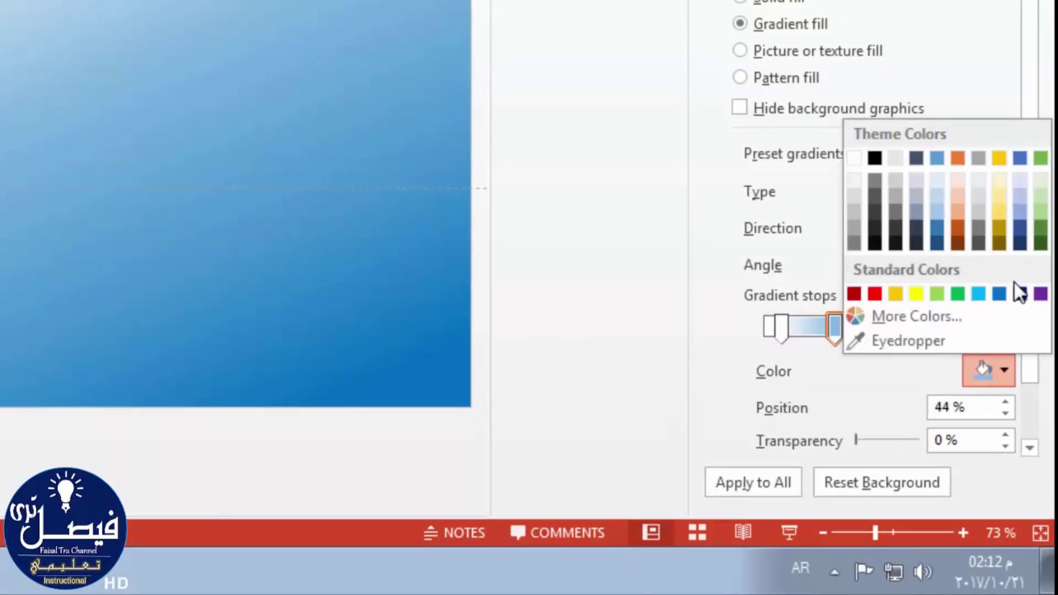
left_click(951, 293)
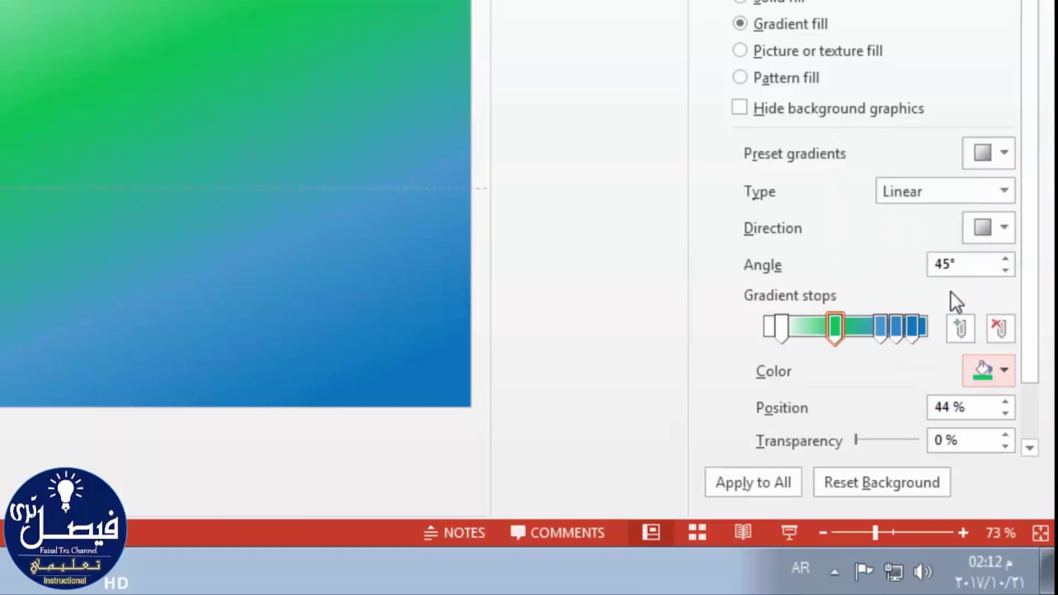
left_click(1001, 329)
left_click(1001, 329)
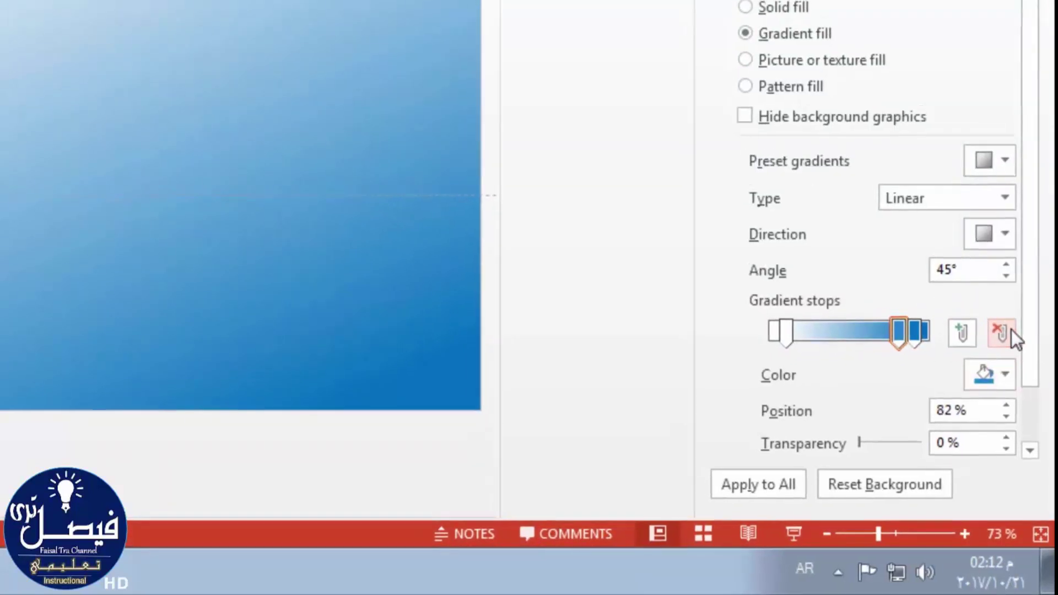
left_click(1000, 329)
left_click(1009, 359)
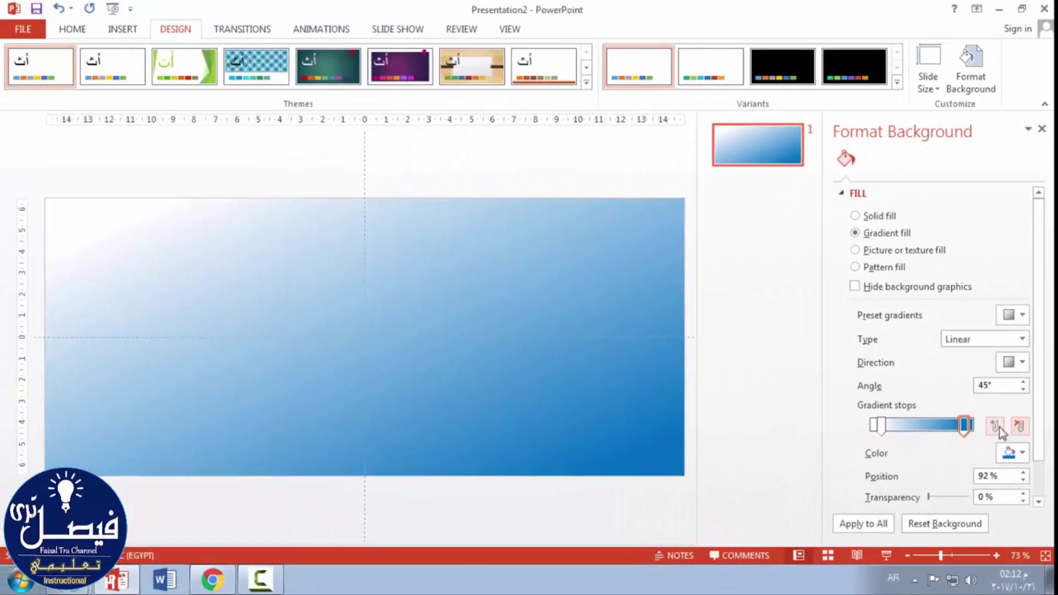
left_click(995, 426)
Step: Use the lollipop hearts photo from the Desktop as the background picture fill
left_click(878, 250)
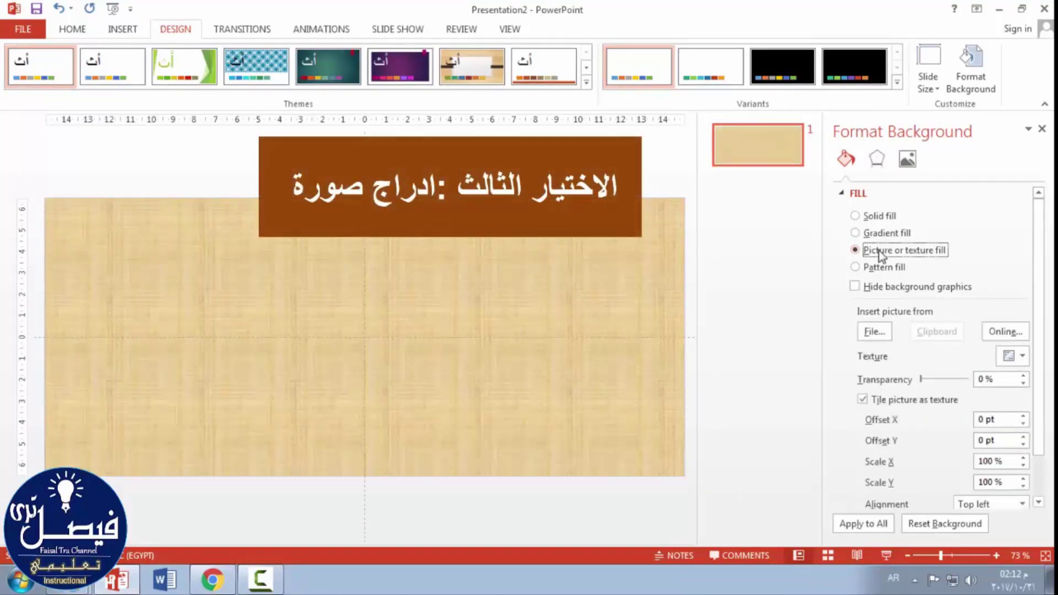
left_click(870, 331)
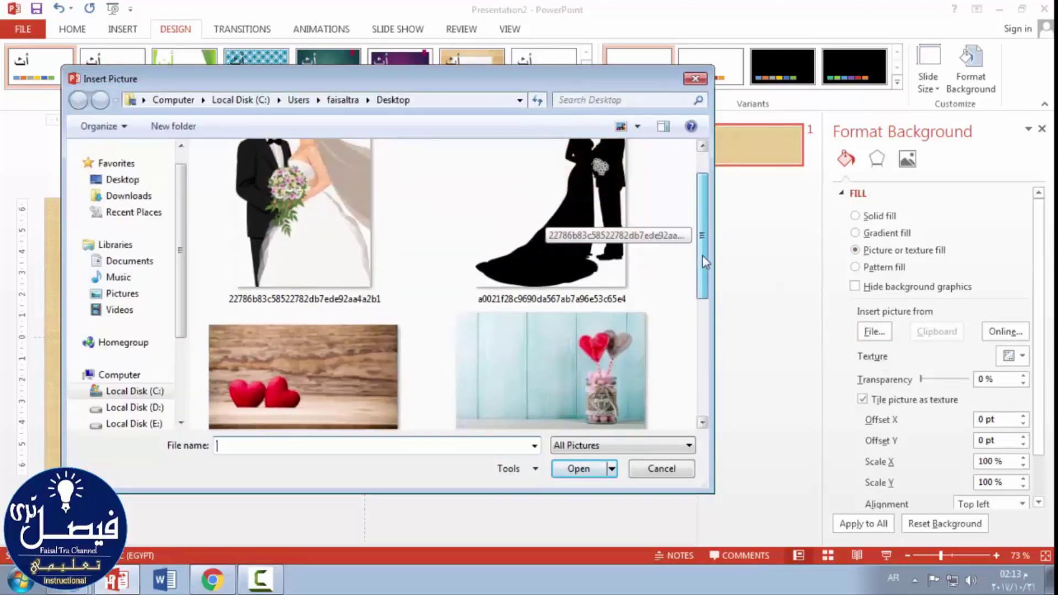
left_click_drag(705, 228, 703, 262)
left_click(604, 330)
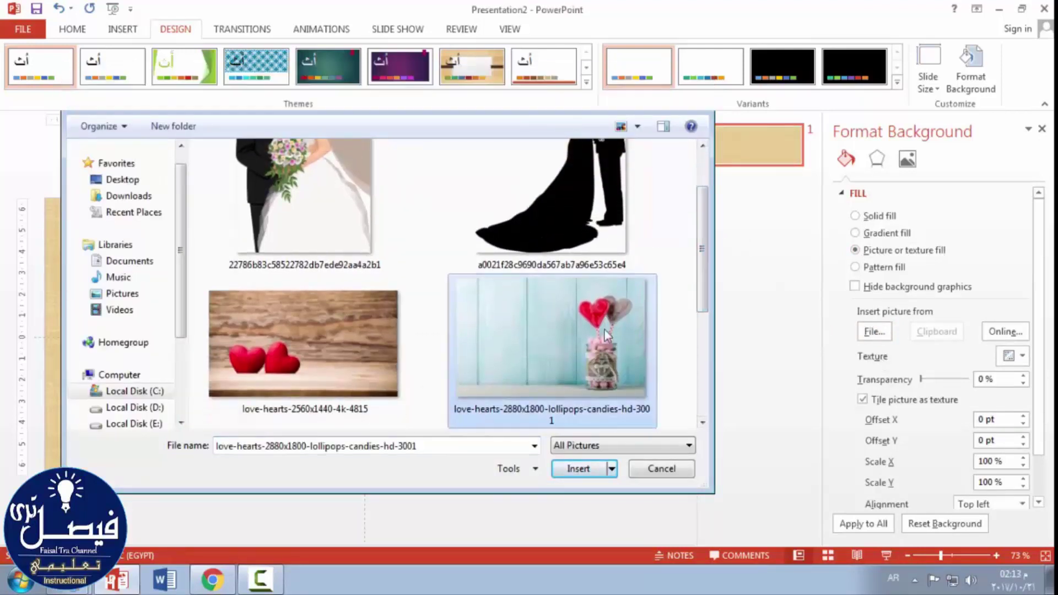
double_click(604, 330)
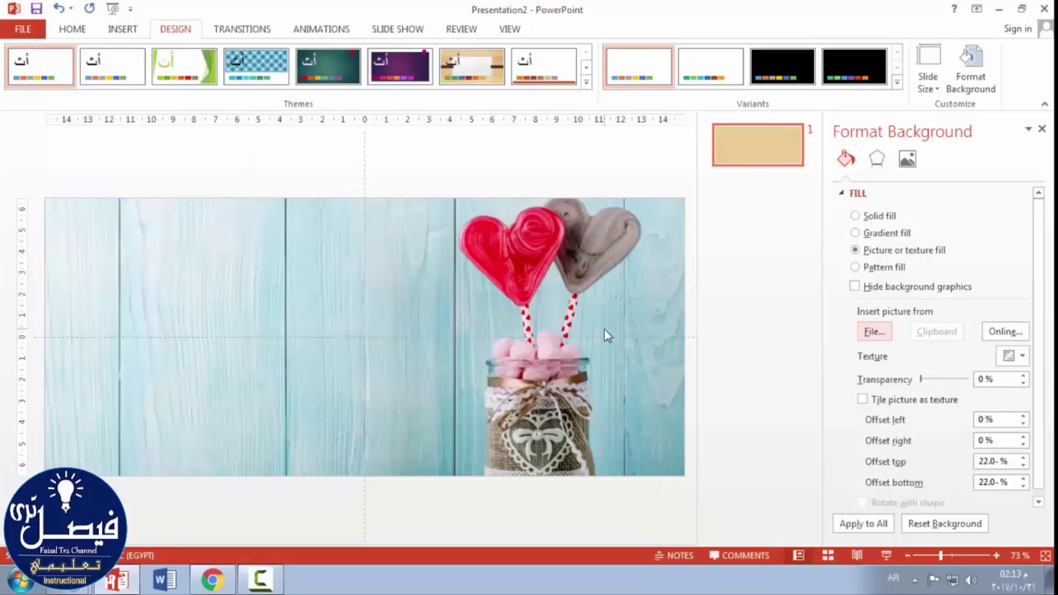
Step: Apply a diagonal-stripe pattern fill with purple foreground and green background, then pick a finer tile
left_click(882, 267)
left_click(997, 353)
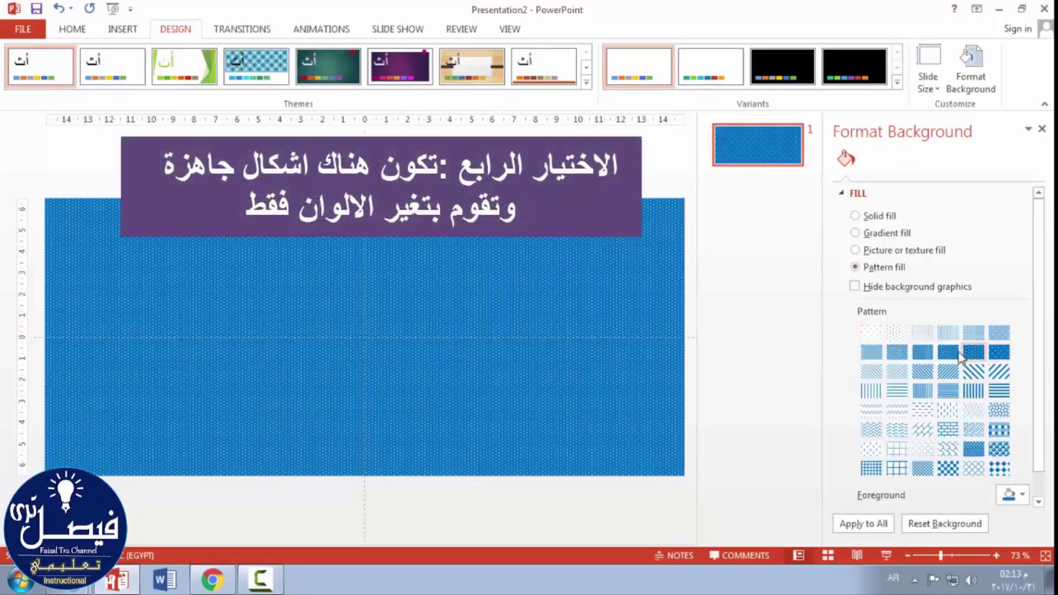
left_click(949, 352)
left_click(972, 372)
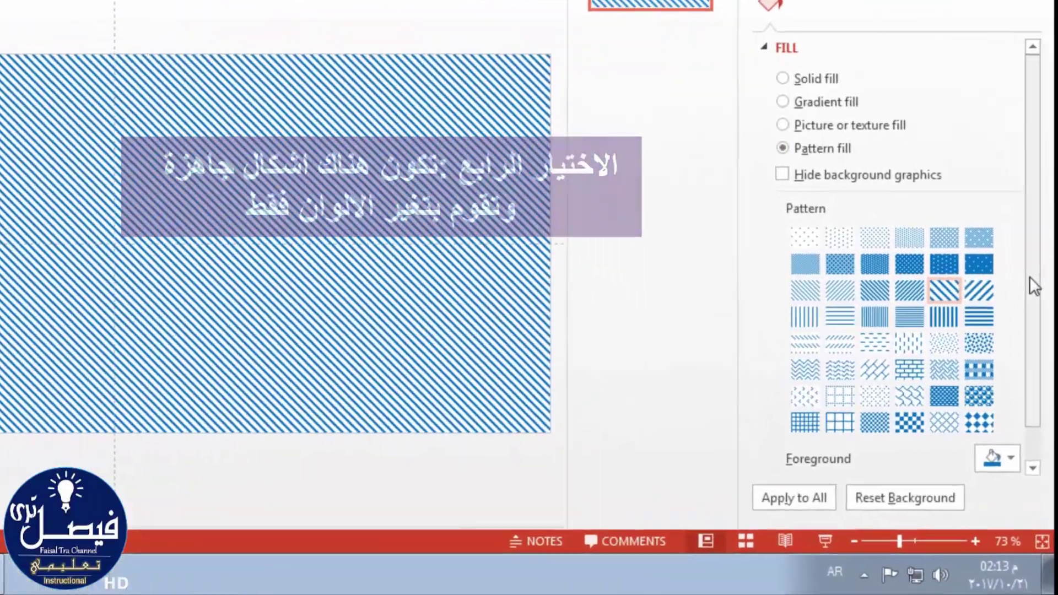
scroll(1035, 286, "down", 2)
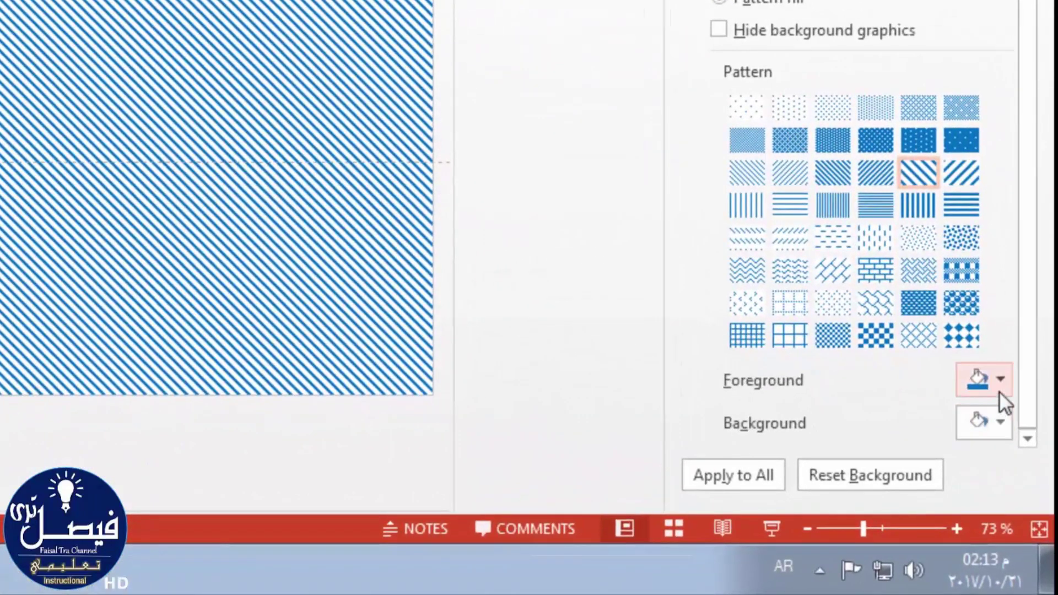
left_click(999, 380)
left_click(1039, 298)
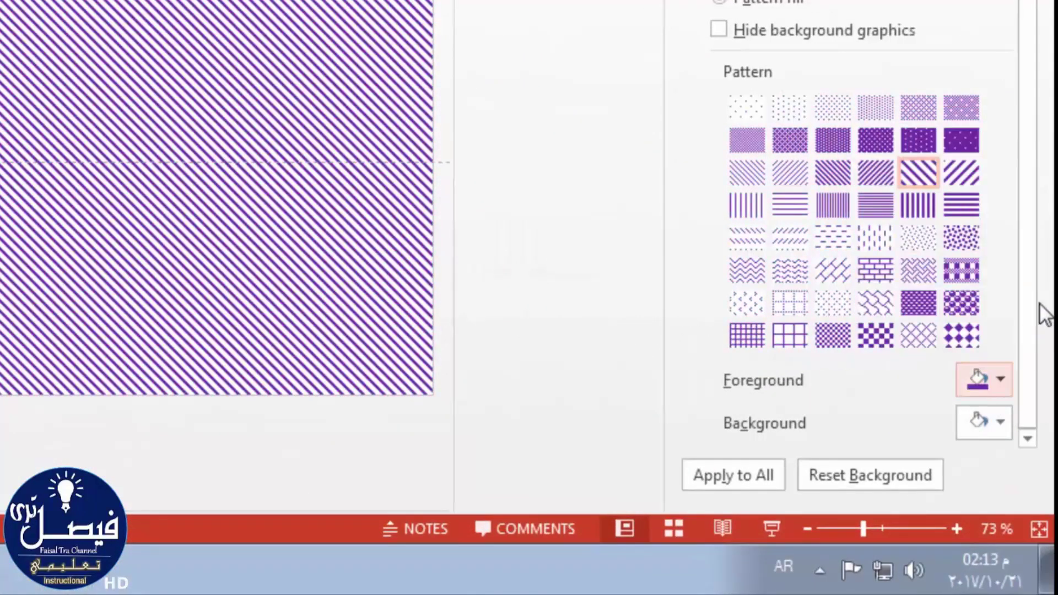
left_click(997, 421)
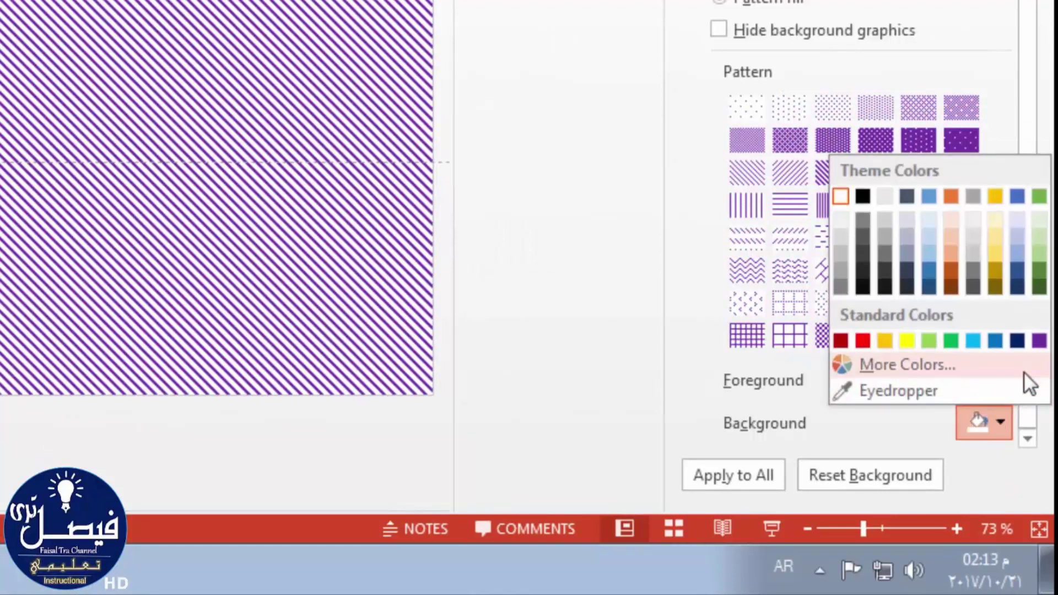
left_click(956, 337)
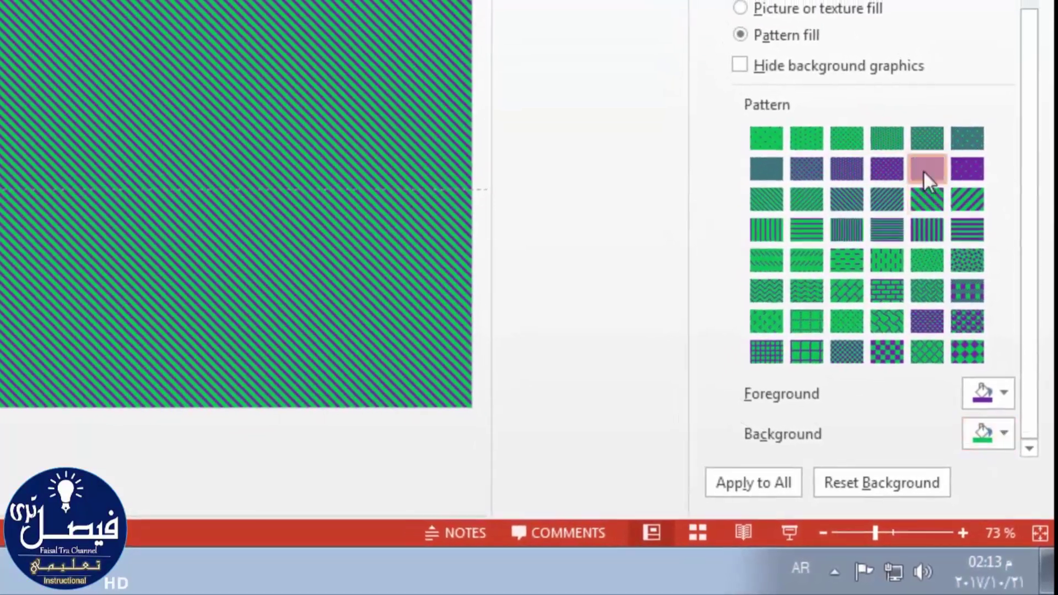
left_click(923, 170)
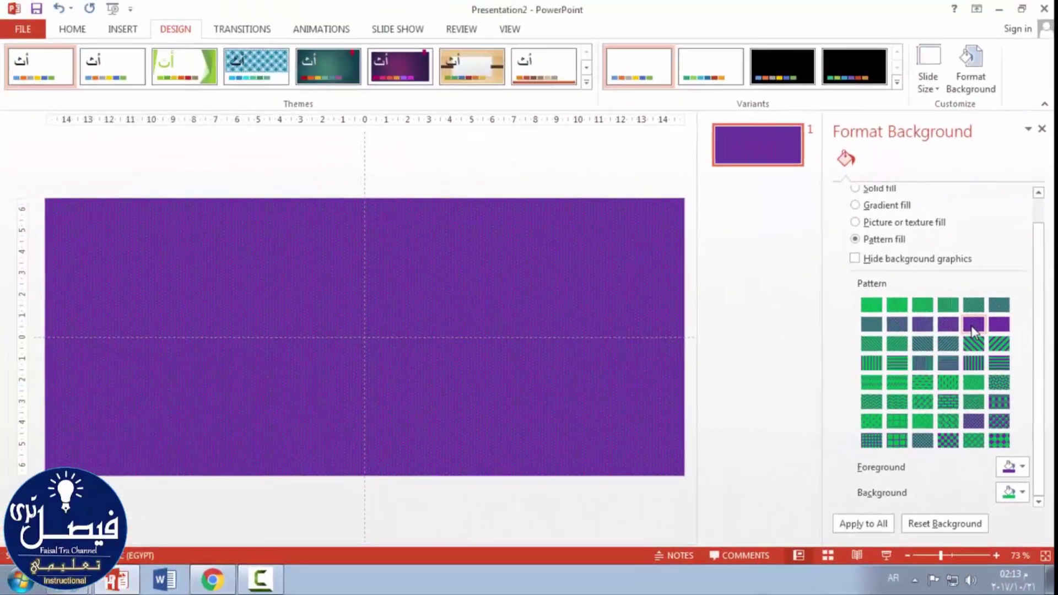
scroll(1036, 329, "up", 2)
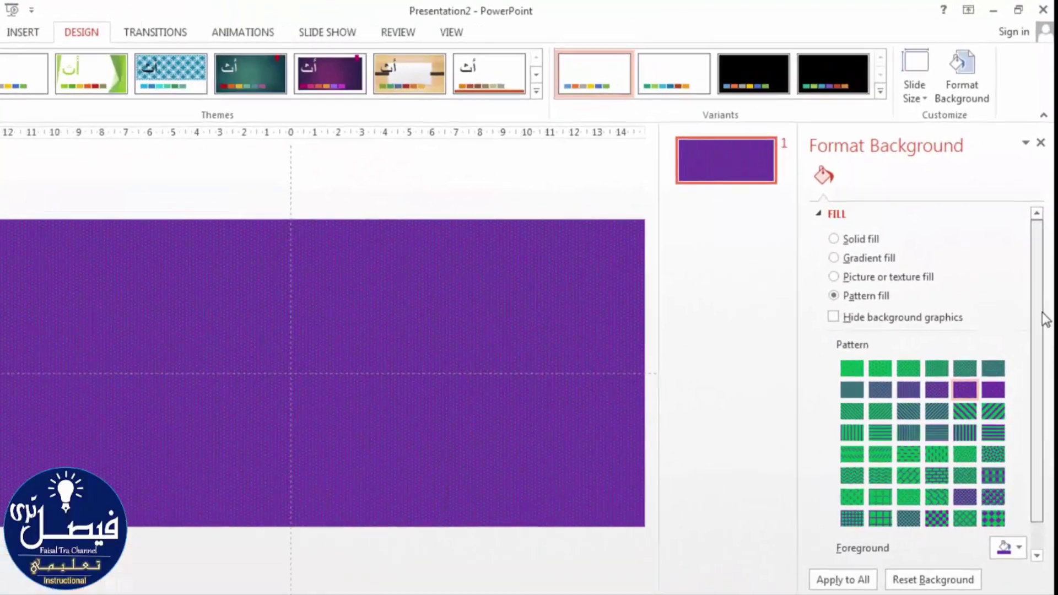
Step: Add a new blank second slide, then return to slide 1
left_click(894, 237)
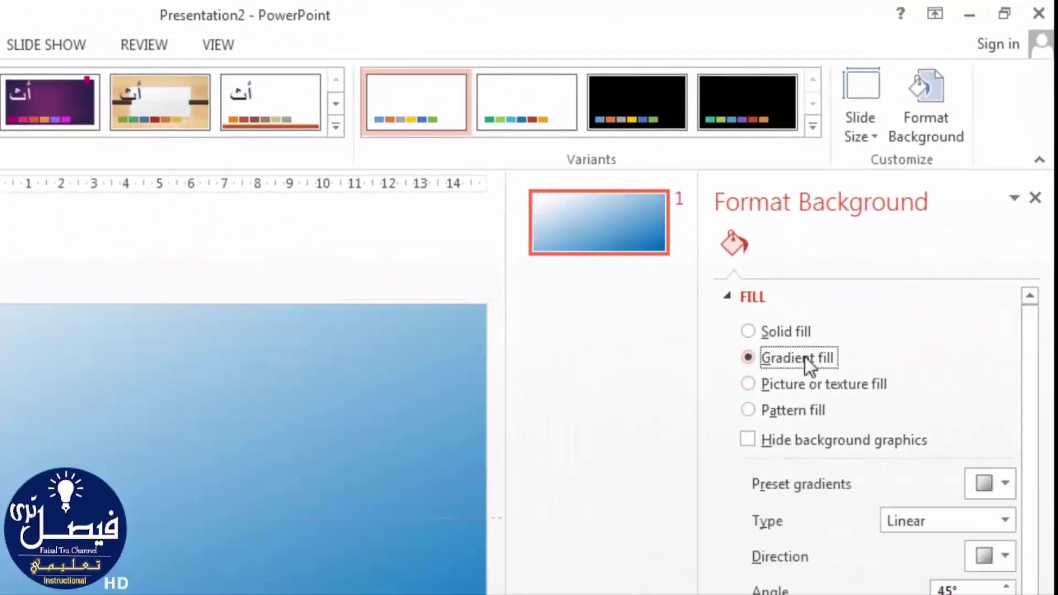
left_click(795, 385)
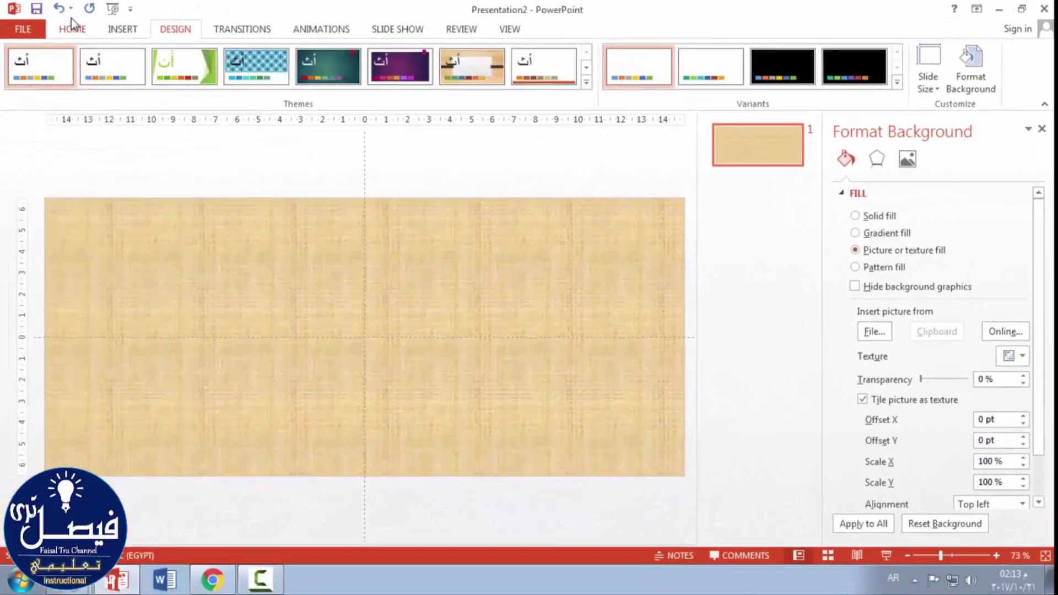
left_click(74, 27)
left_click(135, 64)
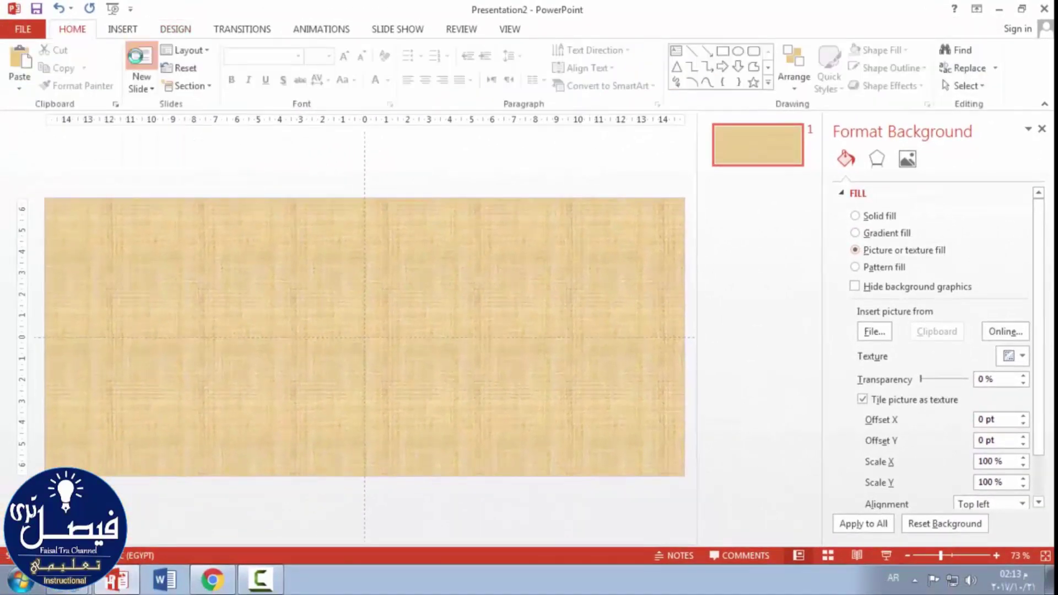
left_click(753, 151)
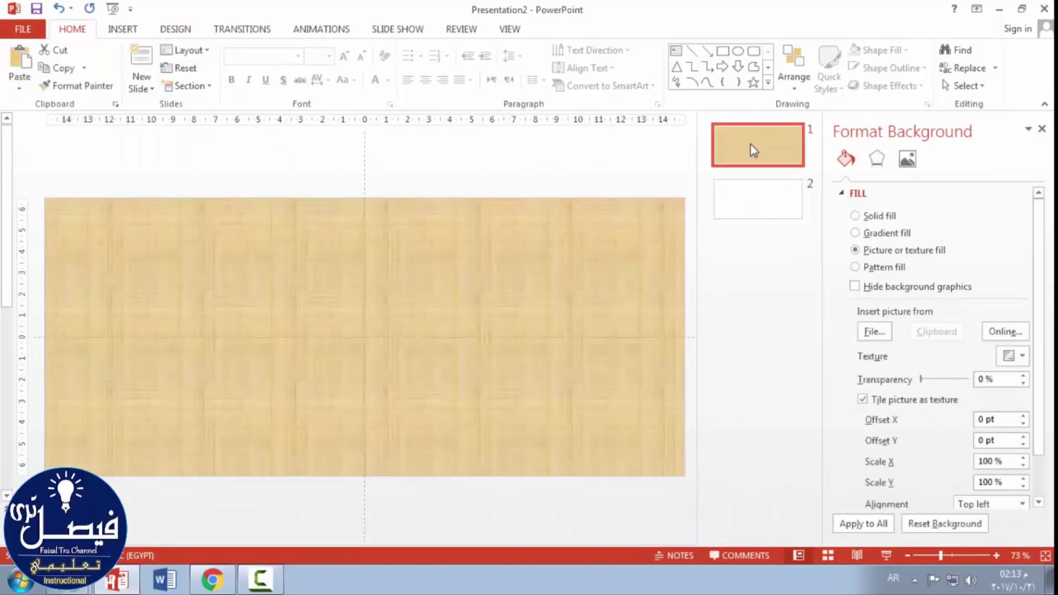
Step: Give slide 1 a blue-white-light cyan gradient background and drag the last stop to reshape the blend
left_click(855, 234)
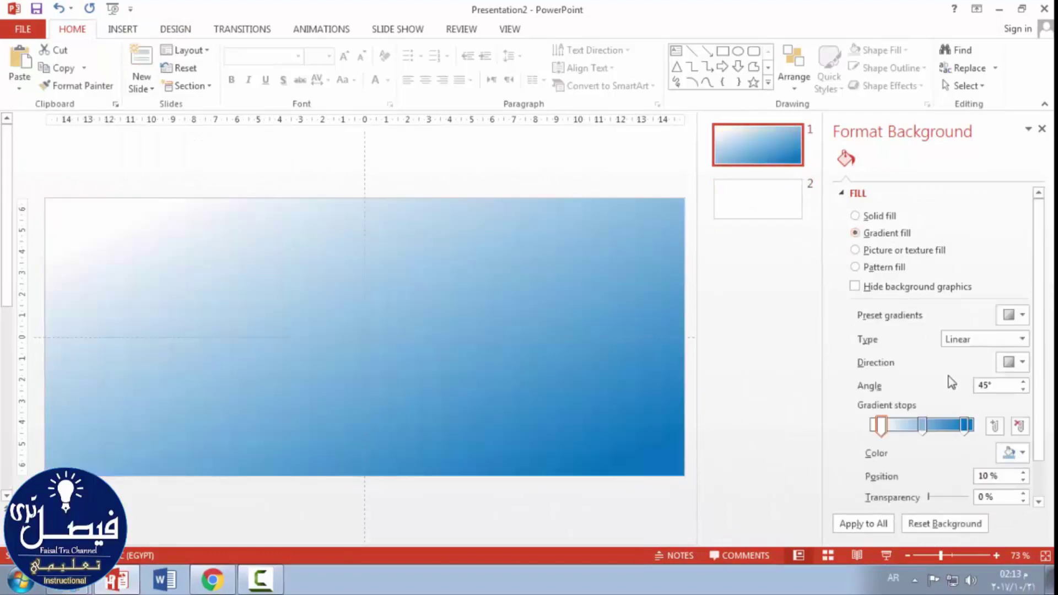
left_click(1015, 454)
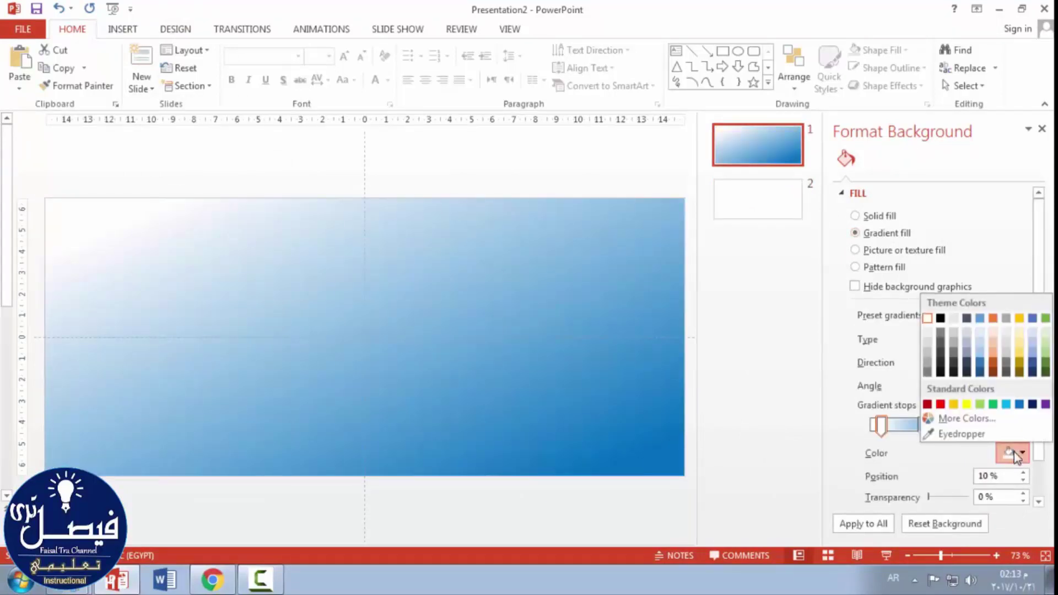
left_click(1019, 405)
left_click(921, 429)
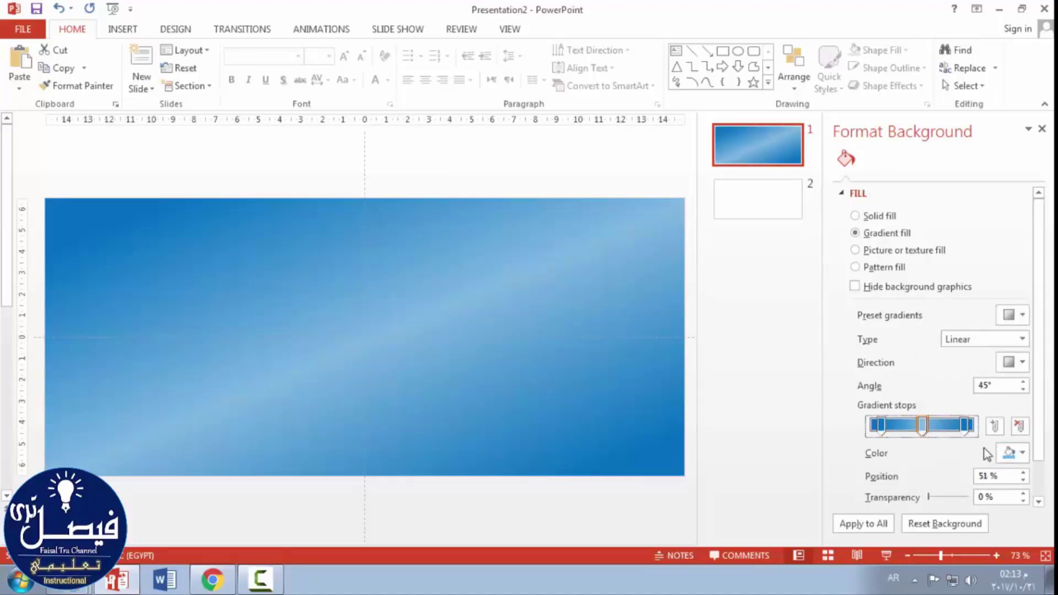
left_click(1013, 453)
left_click(927, 318)
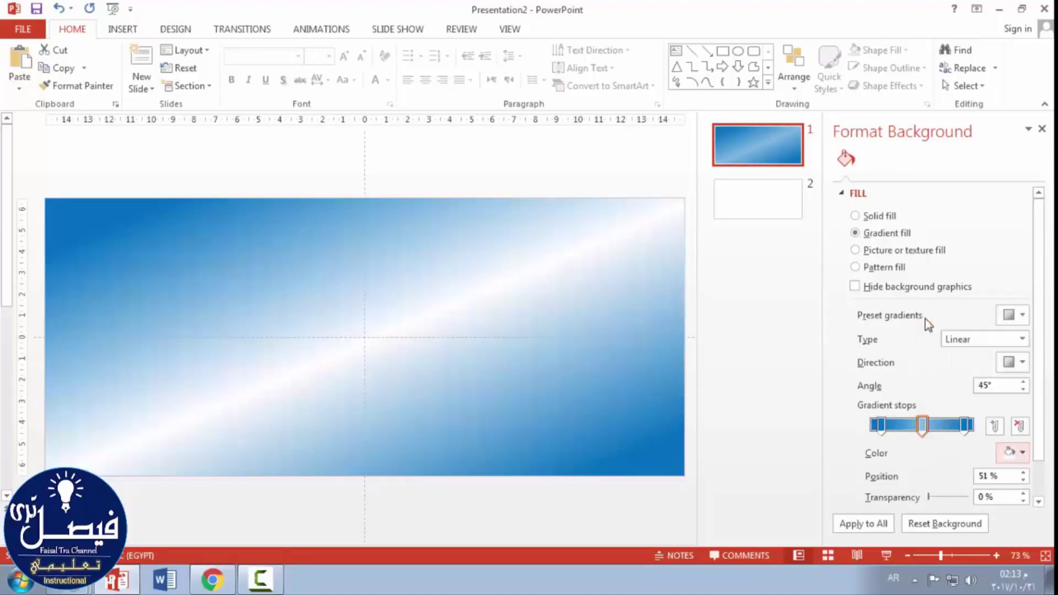
left_click(965, 426)
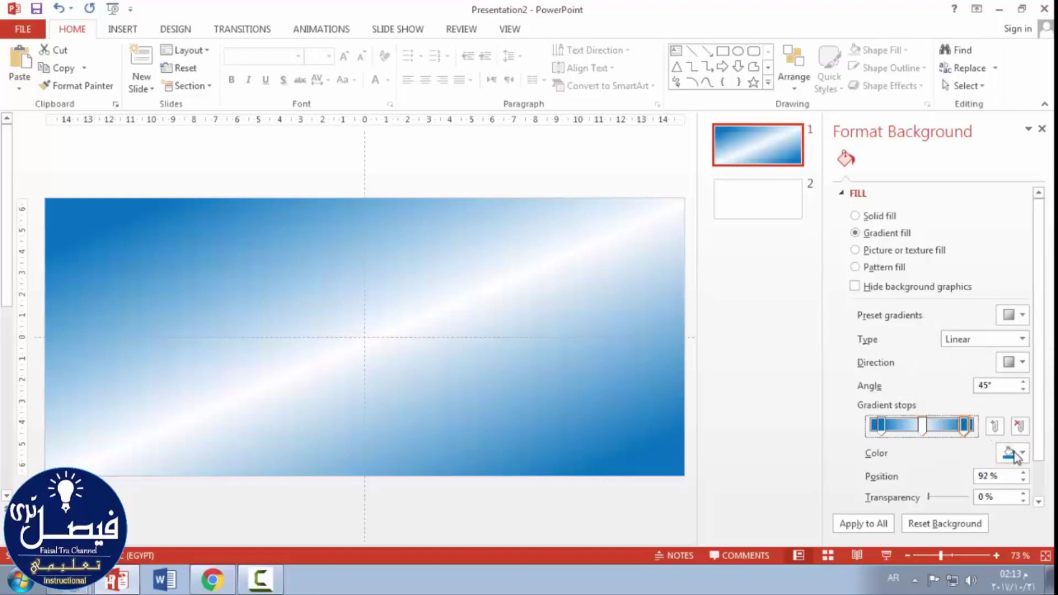
left_click(1022, 453)
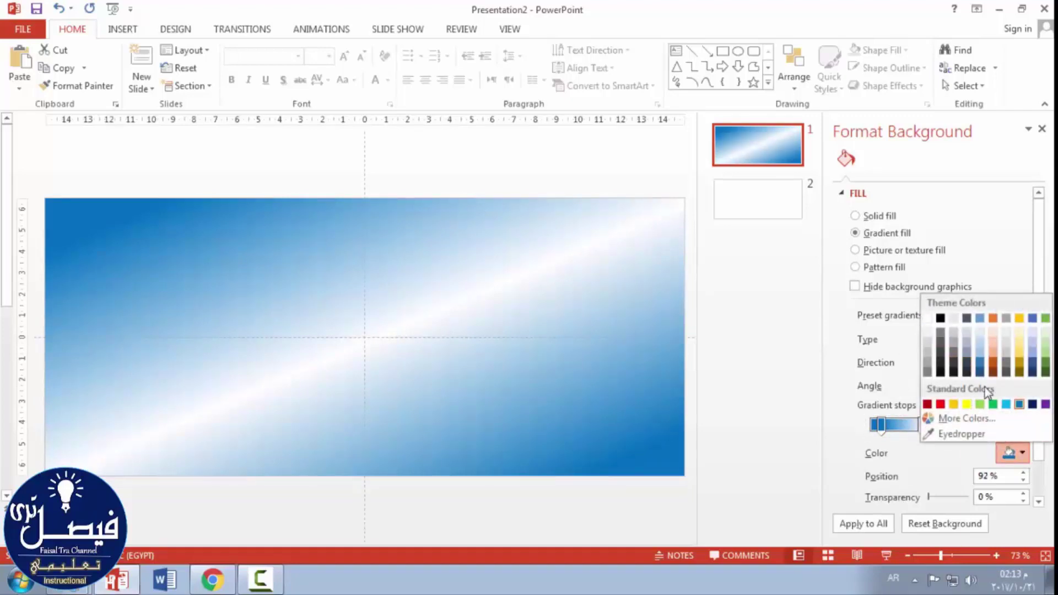
left_click(1005, 403)
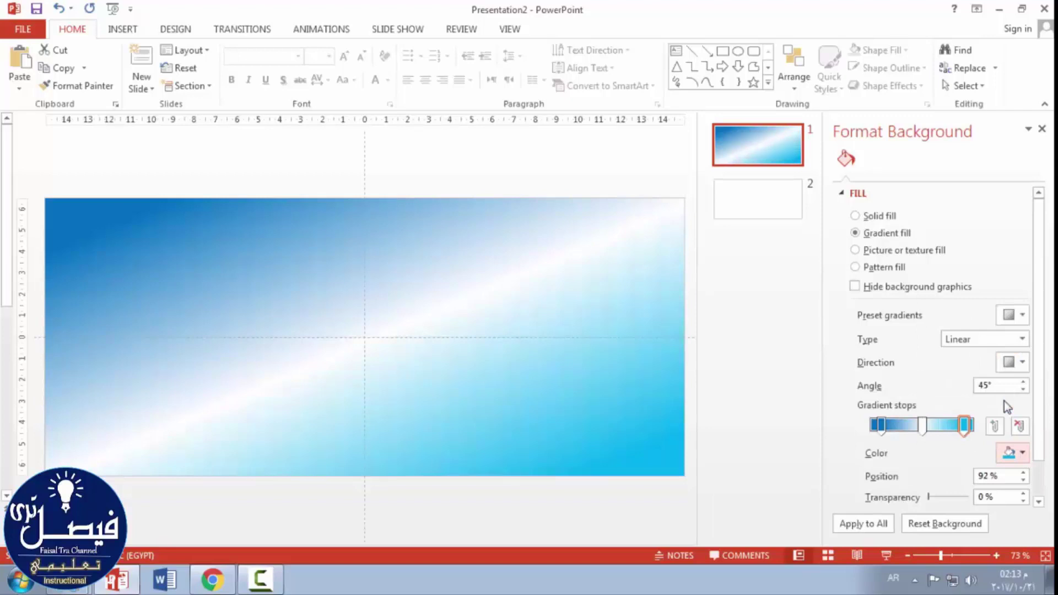
left_click(964, 425)
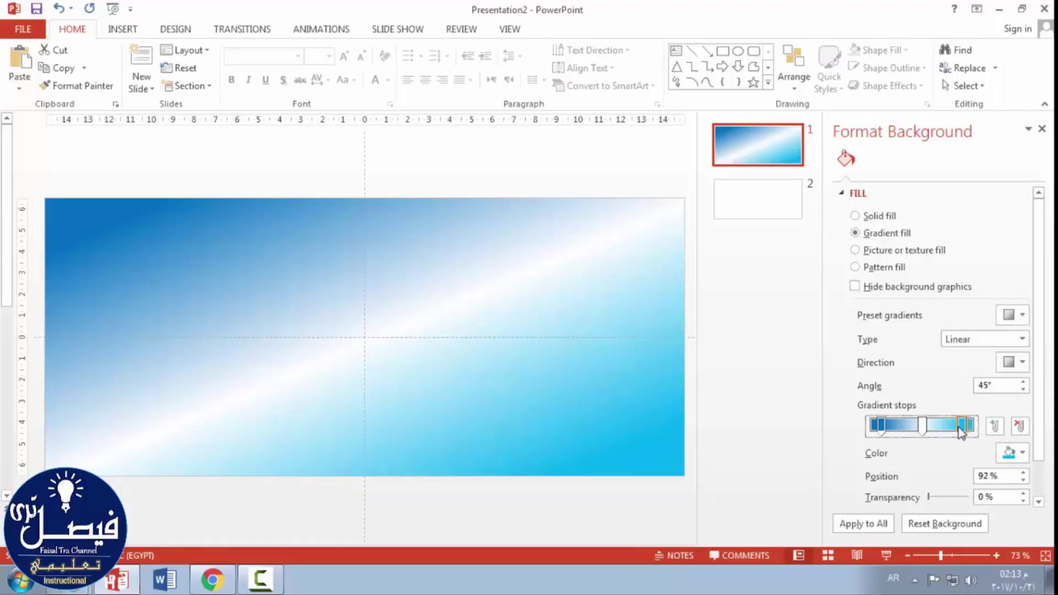
mouse_move(961, 432)
left_mouse_down()
mouse_move(895, 445)
mouse_move(968, 426)
left_mouse_up()
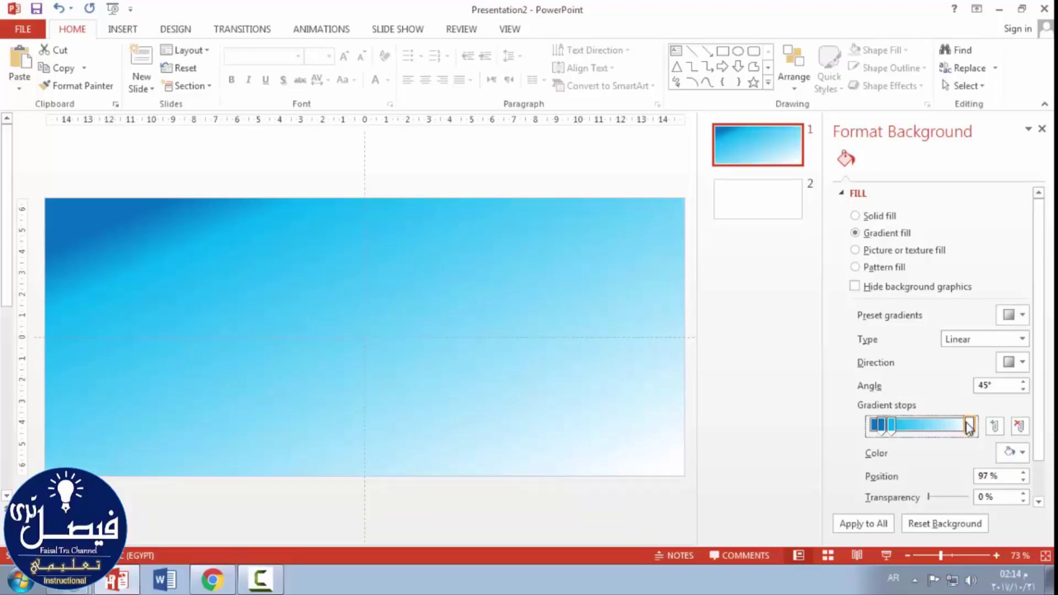
Step: Insert WordArt reading 'اللهم ارزقنا الحب الحلال' and nudge it slightly up and right
left_click(122, 30)
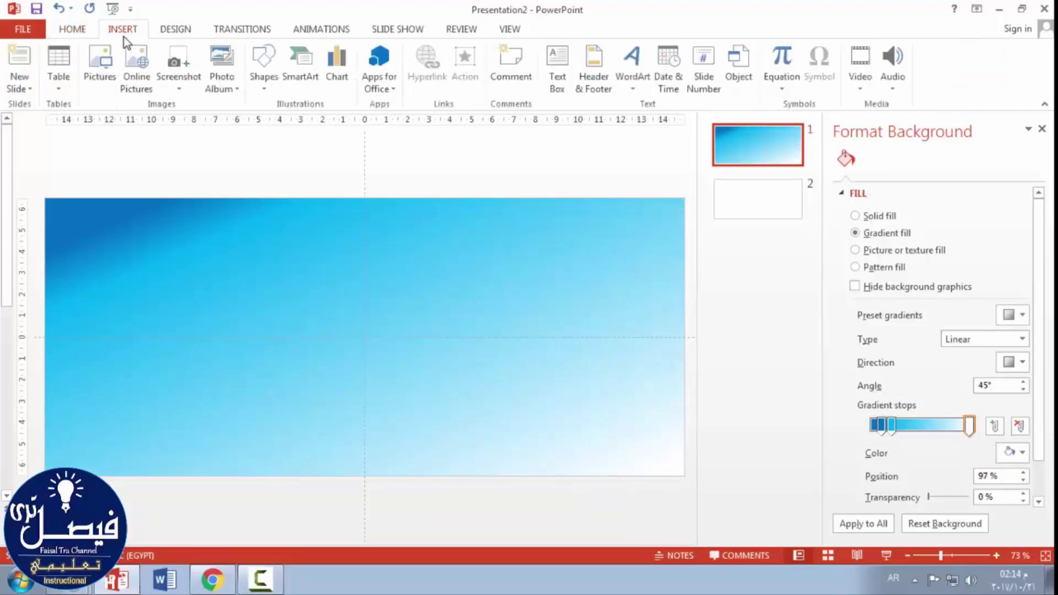
left_click(633, 86)
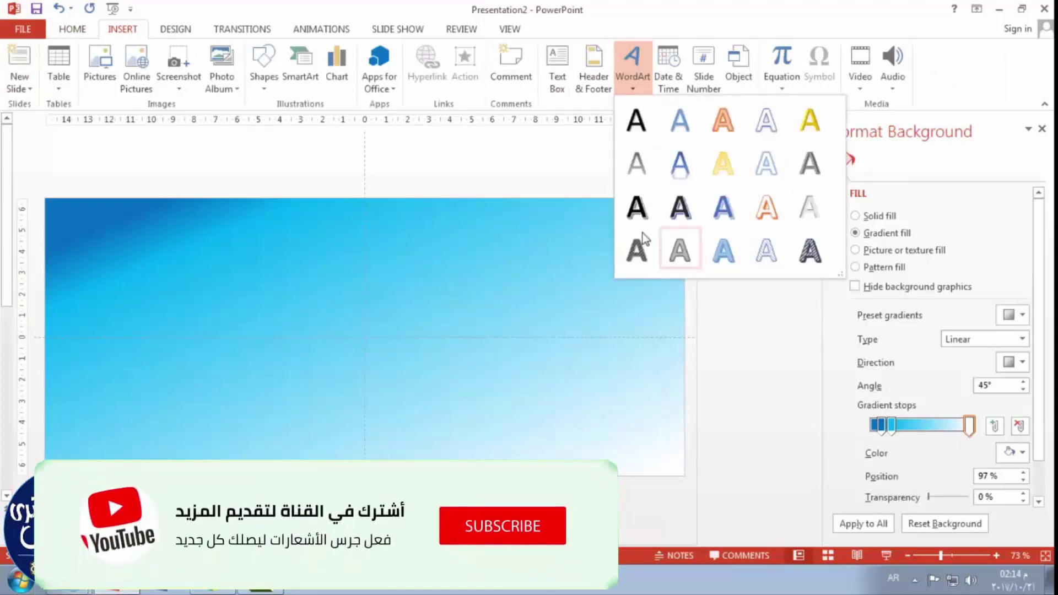
left_click(767, 122)
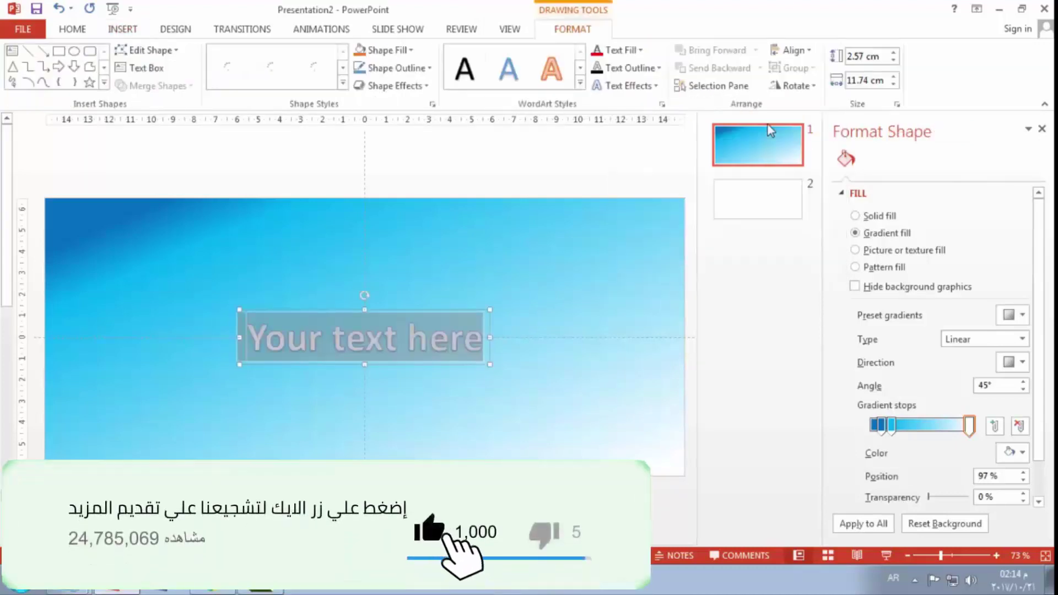
type("ال")
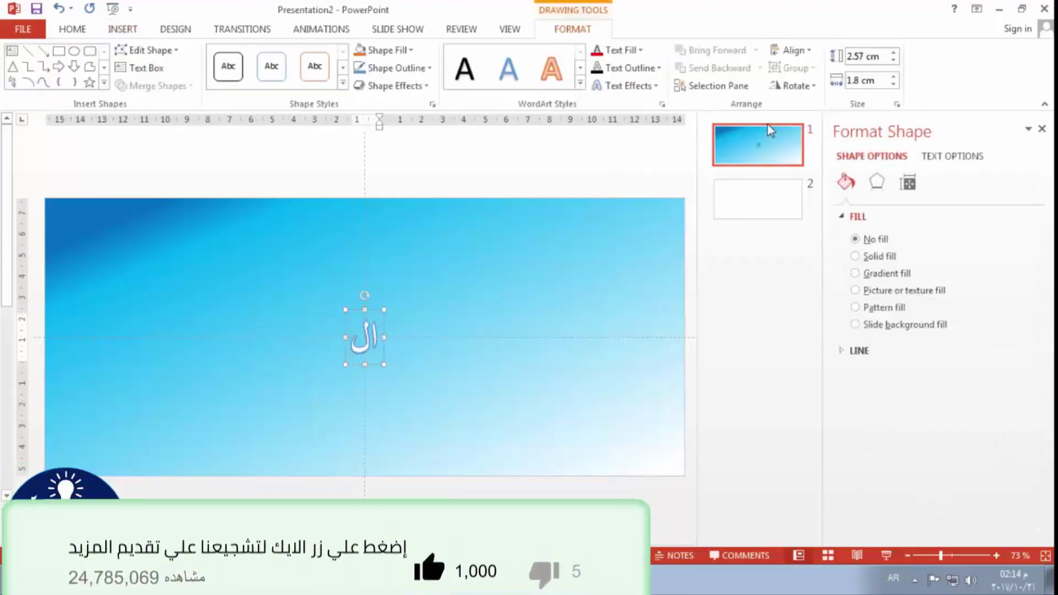
type("لهم ا")
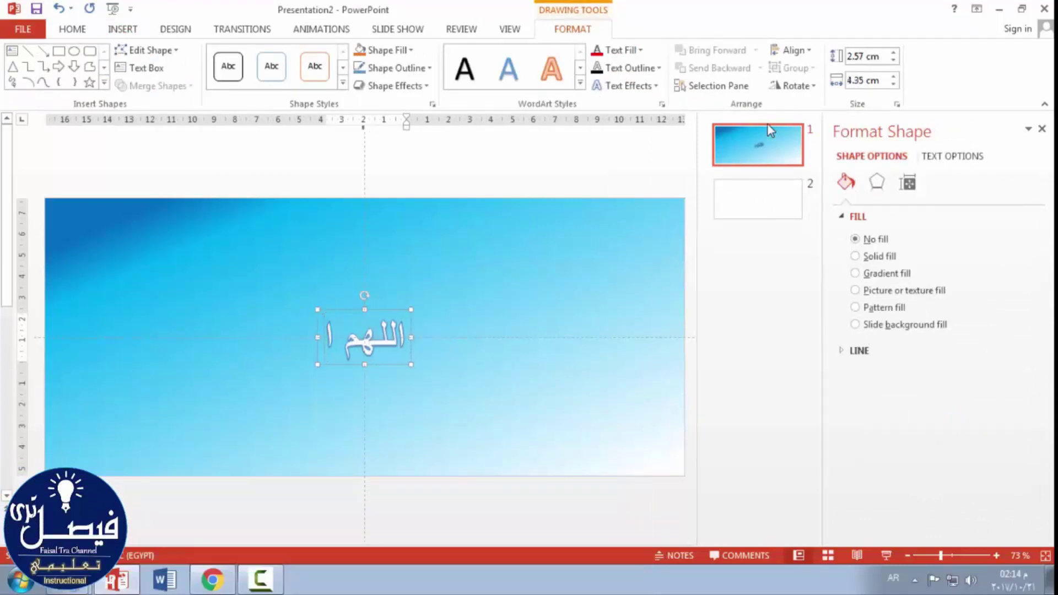
type("رزق")
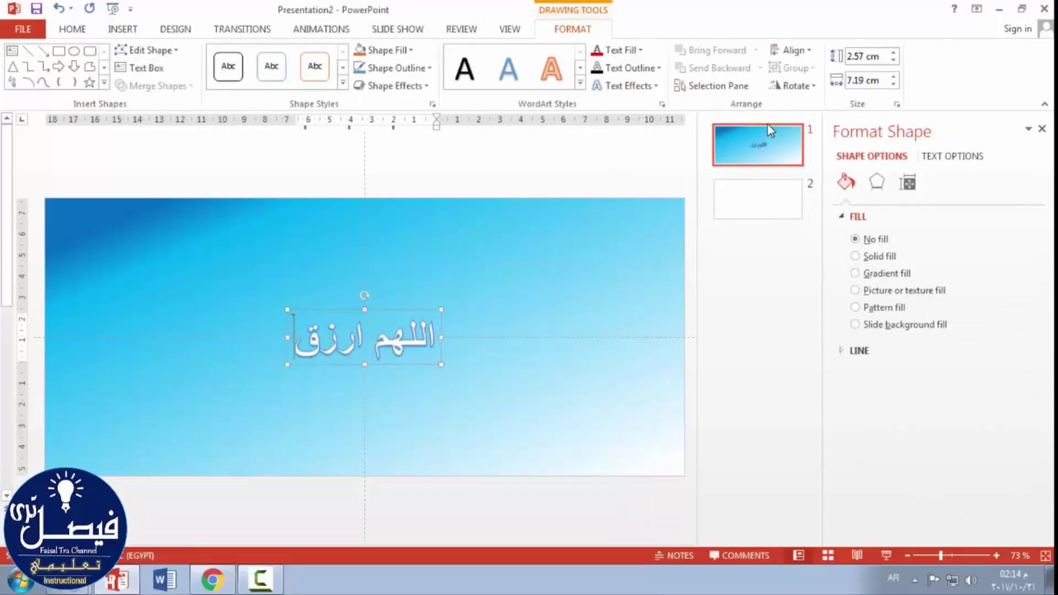
type("نا الحب")
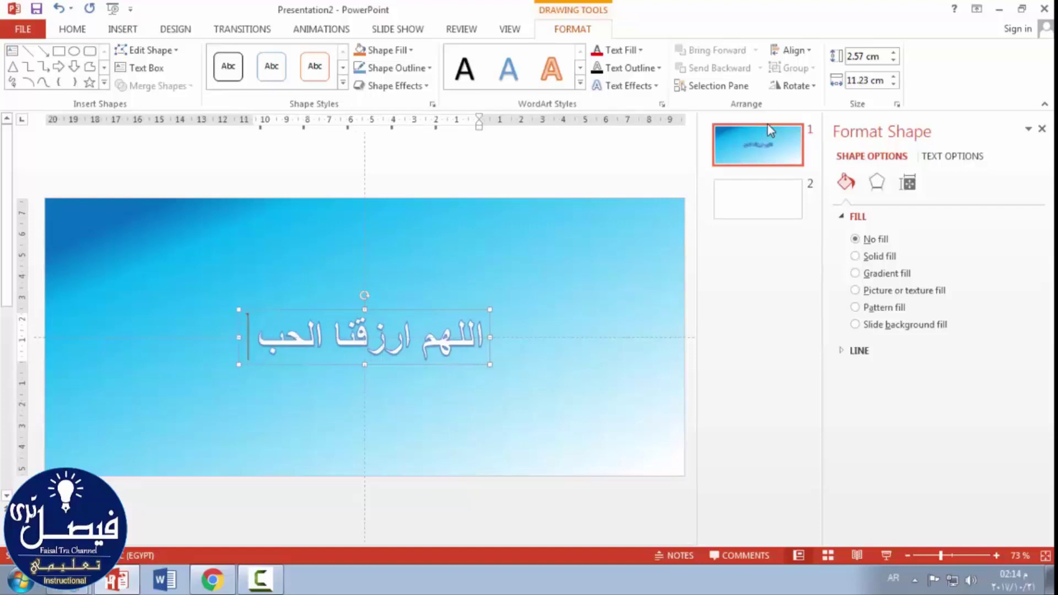
type(" الحلال")
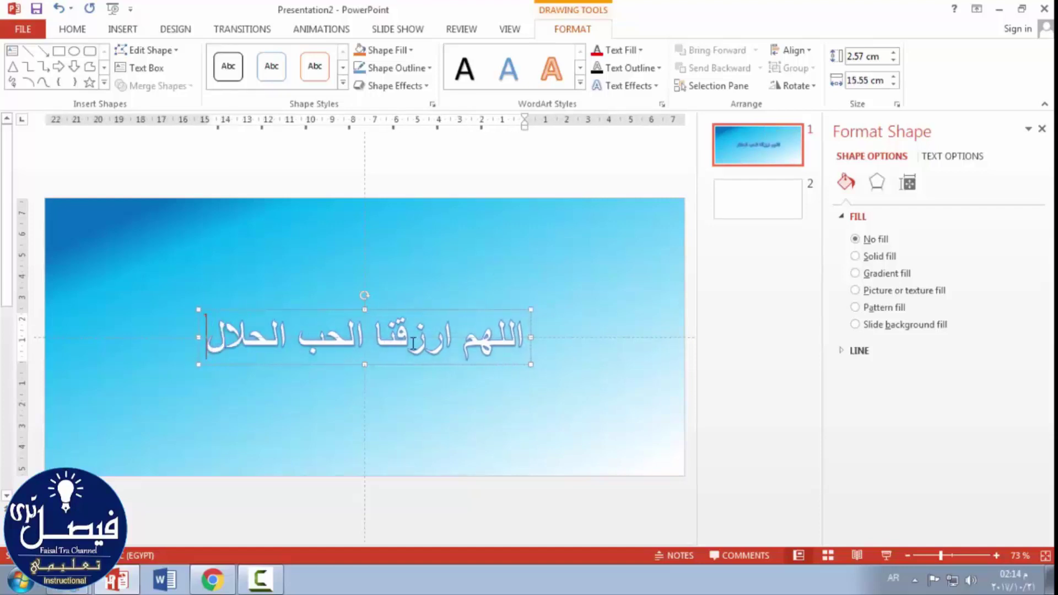
left_click_drag(405, 367, 460, 350)
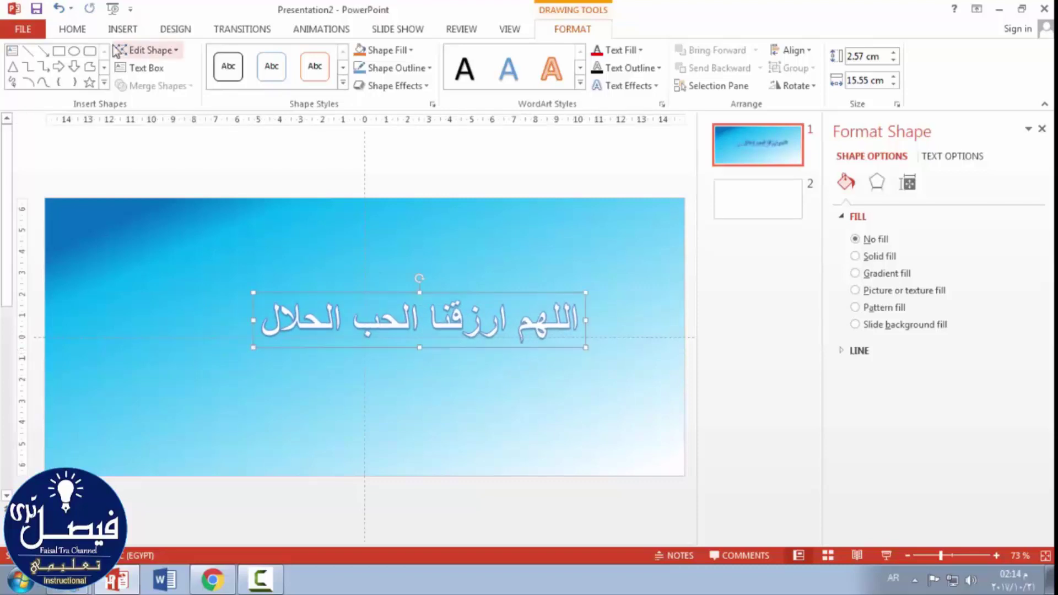
Step: Enlarge the Arabic title to 88 pt and narrow its box so it wraps onto two lines
left_click(81, 37)
left_click(344, 57)
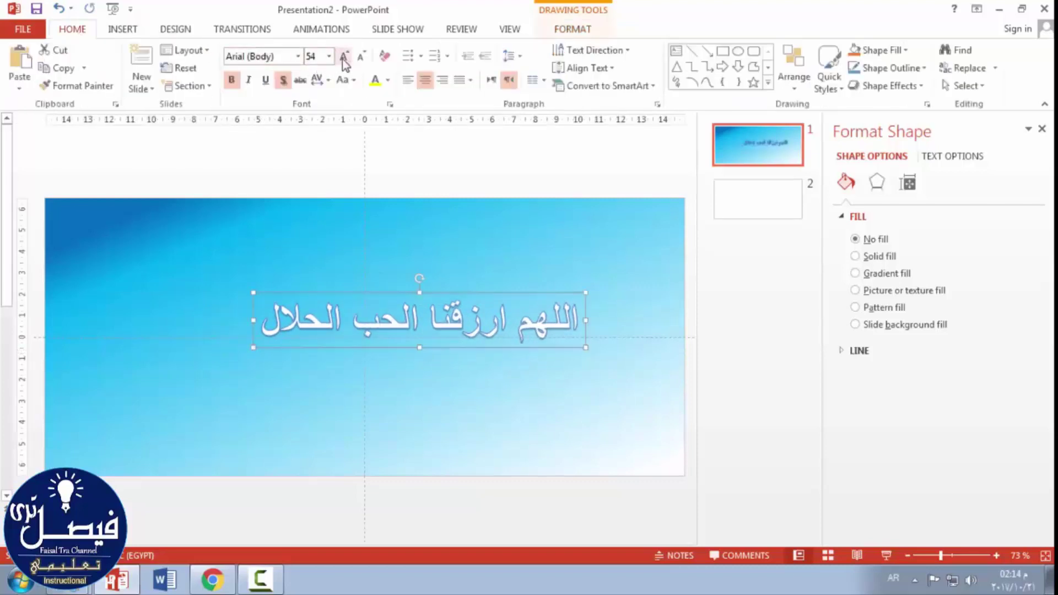
left_click(344, 57)
left_click(344, 57)
left_click(344, 57)
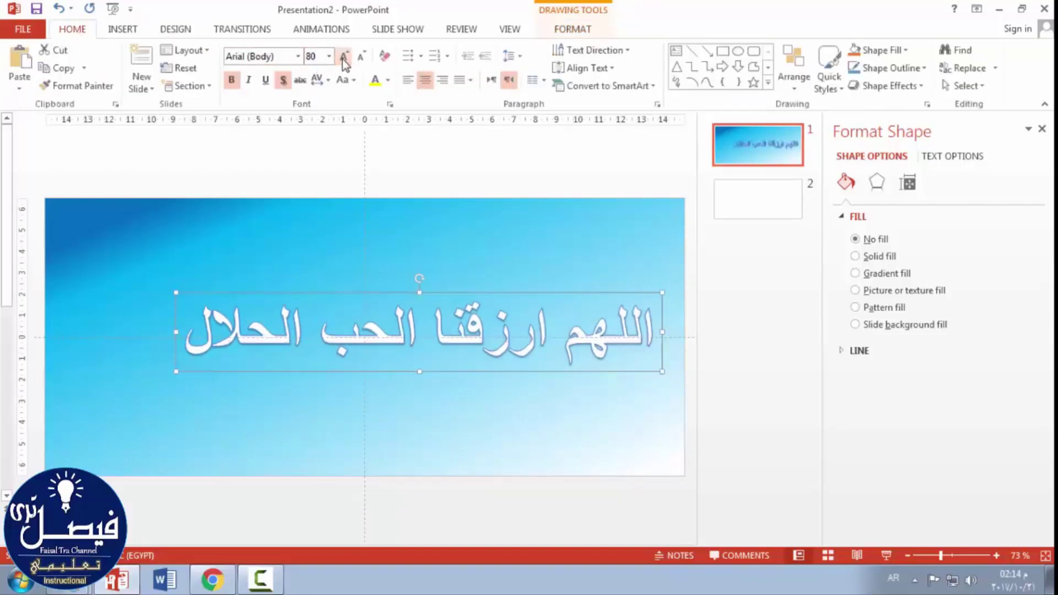
left_click(344, 57)
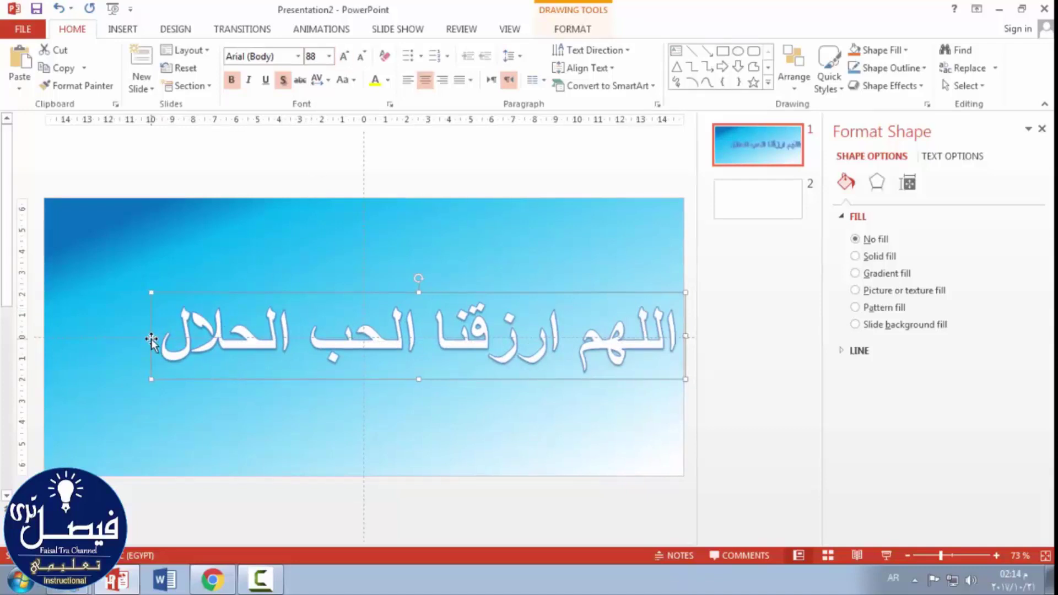
mouse_move(167, 333)
left_mouse_down()
mouse_move(318, 338)
mouse_move(336, 302)
left_mouse_up()
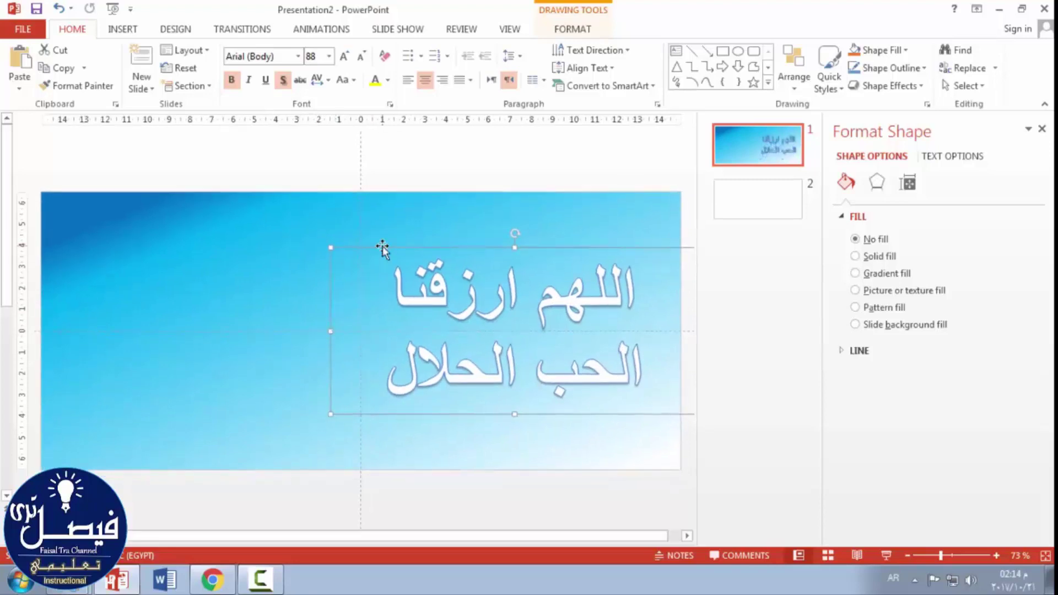
left_click_drag(382, 249, 365, 249)
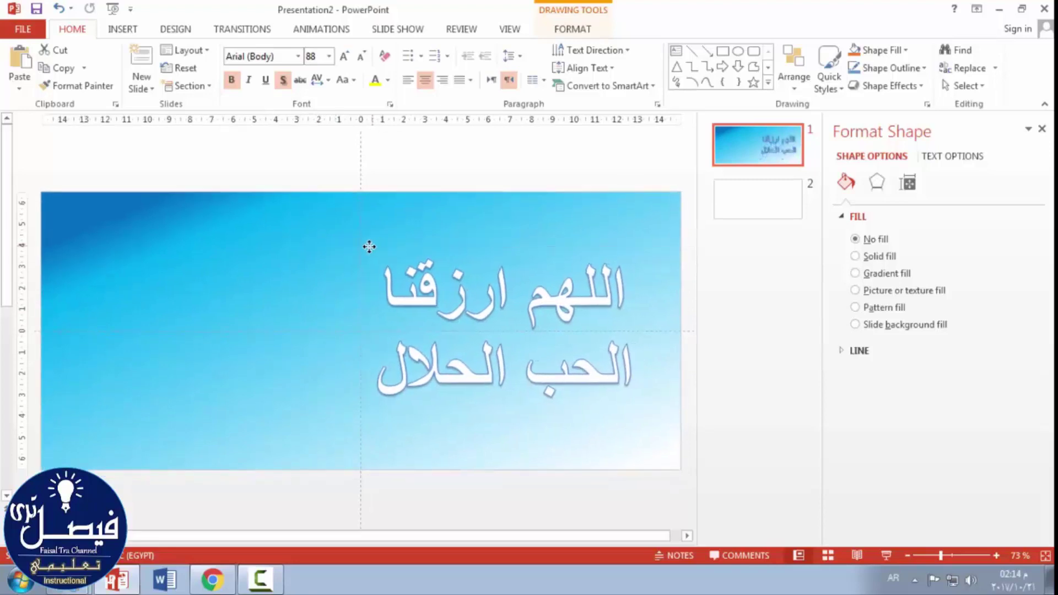
Step: Set the title in ae_AlMothnna at 96 pt and widen the box to fit two lines
left_click(297, 56)
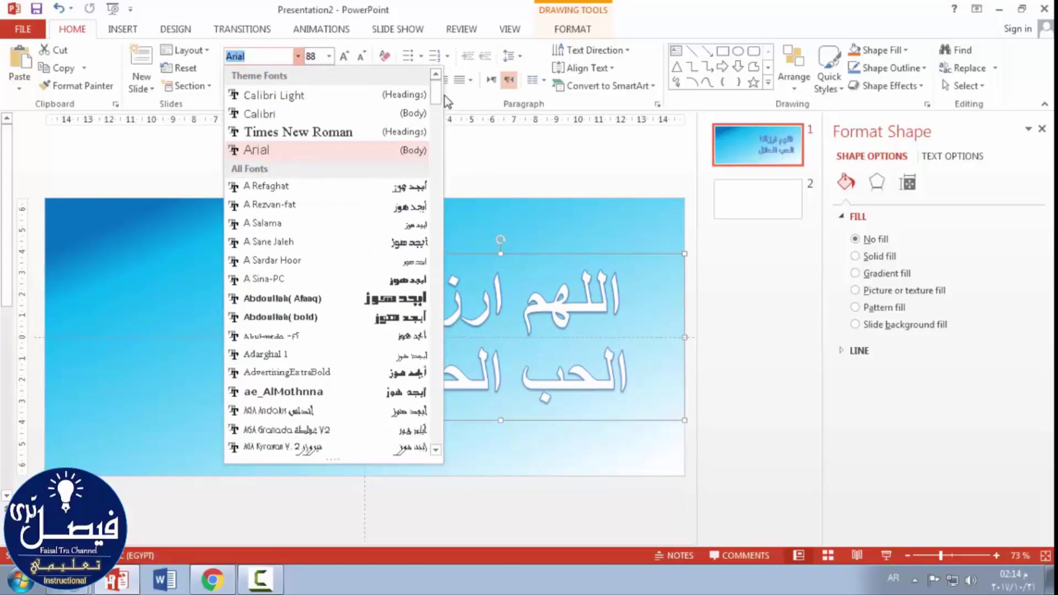
left_click_drag(435, 95, 437, 124)
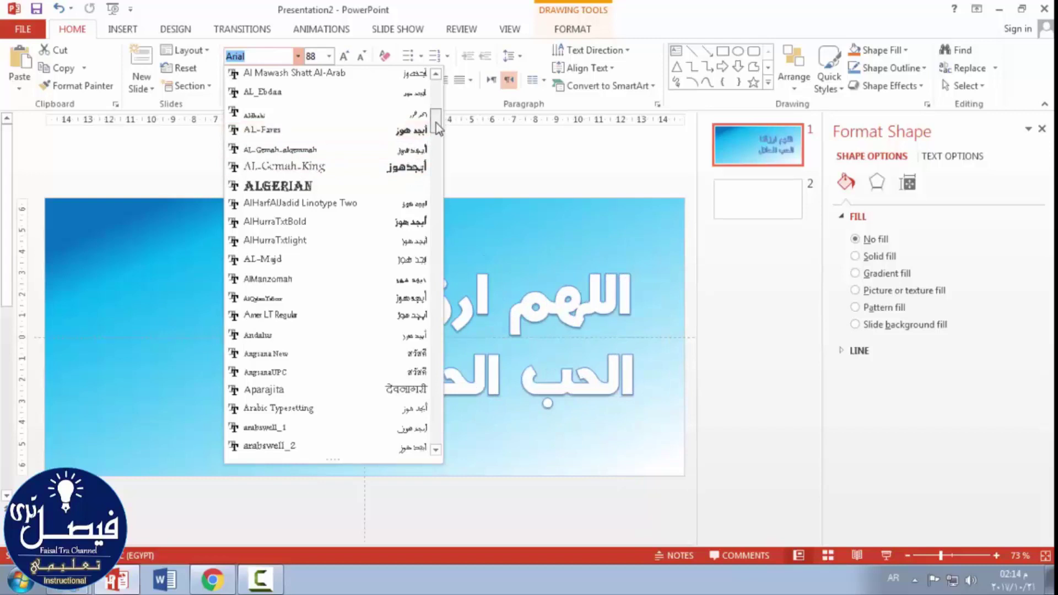
left_click_drag(438, 127, 437, 114)
left_click(283, 113)
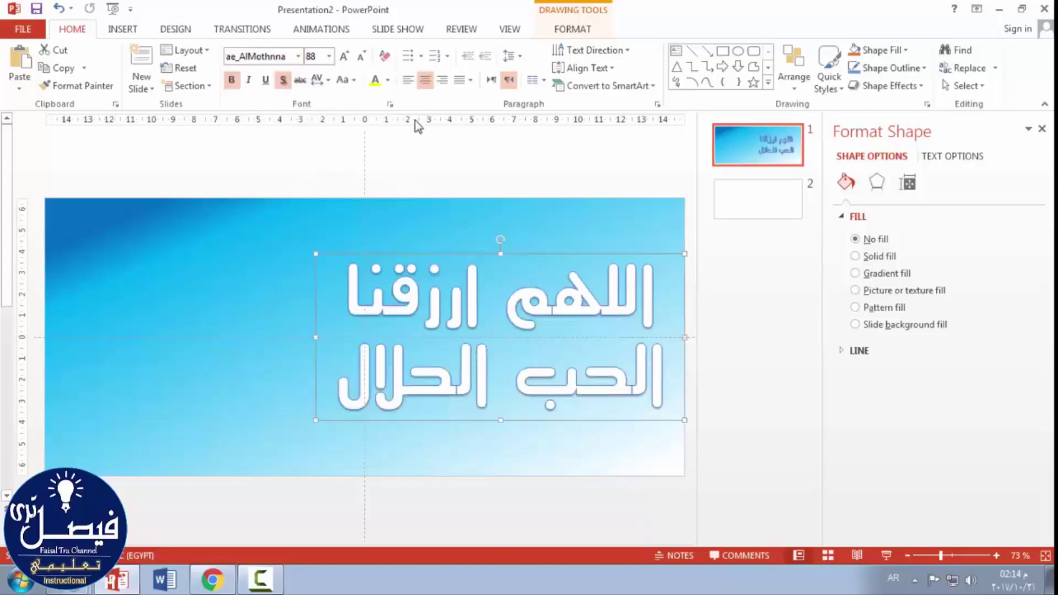
left_click(344, 56)
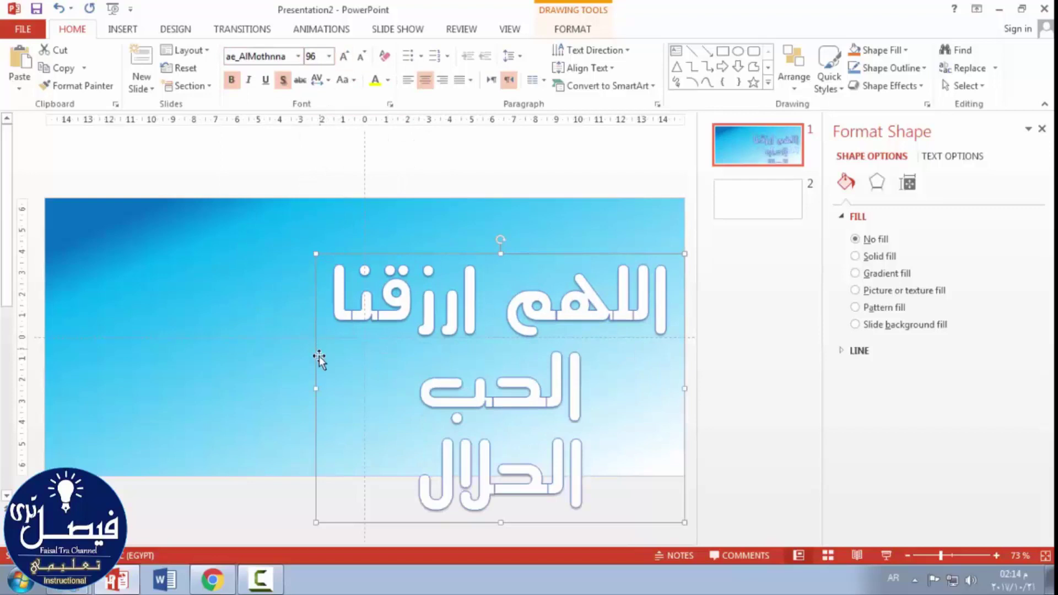
left_click_drag(316, 390, 22, 398)
Step: Colour the word الحب in the title's second line yellow, leaving the rest white
double_click(430, 399)
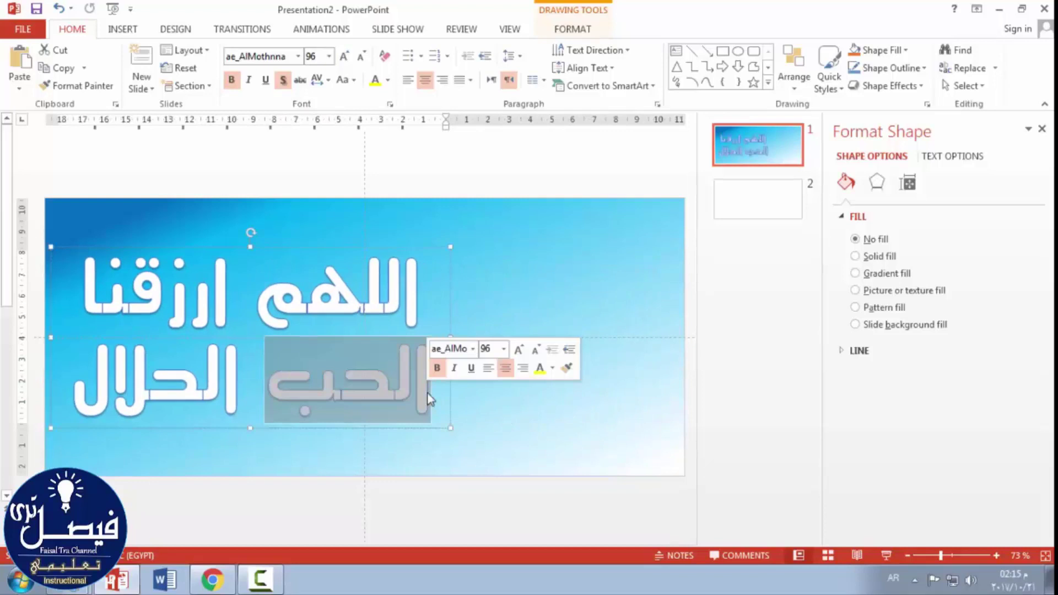
left_click(573, 29)
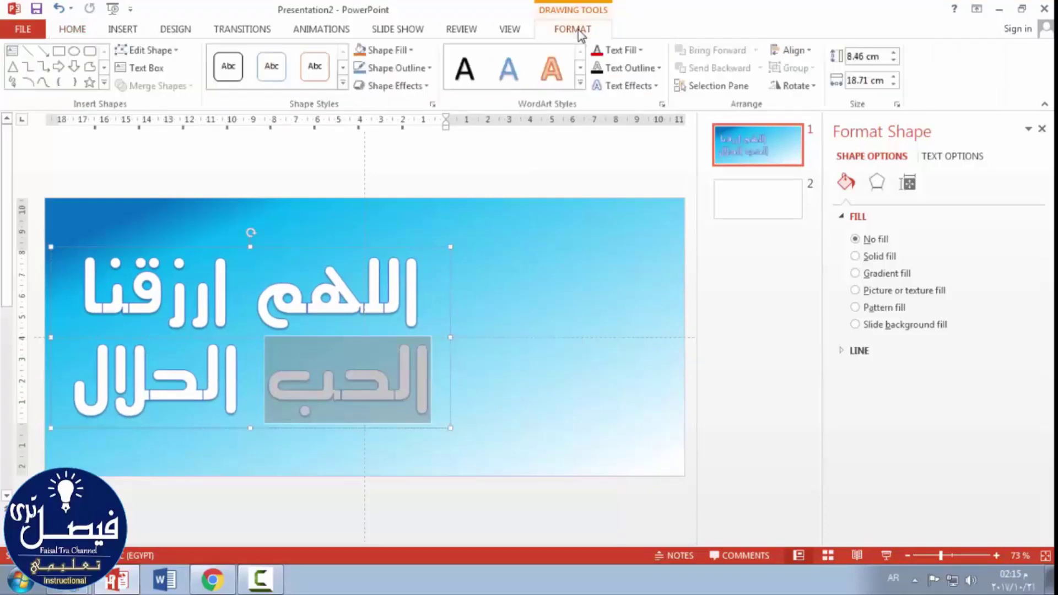
left_click(640, 50)
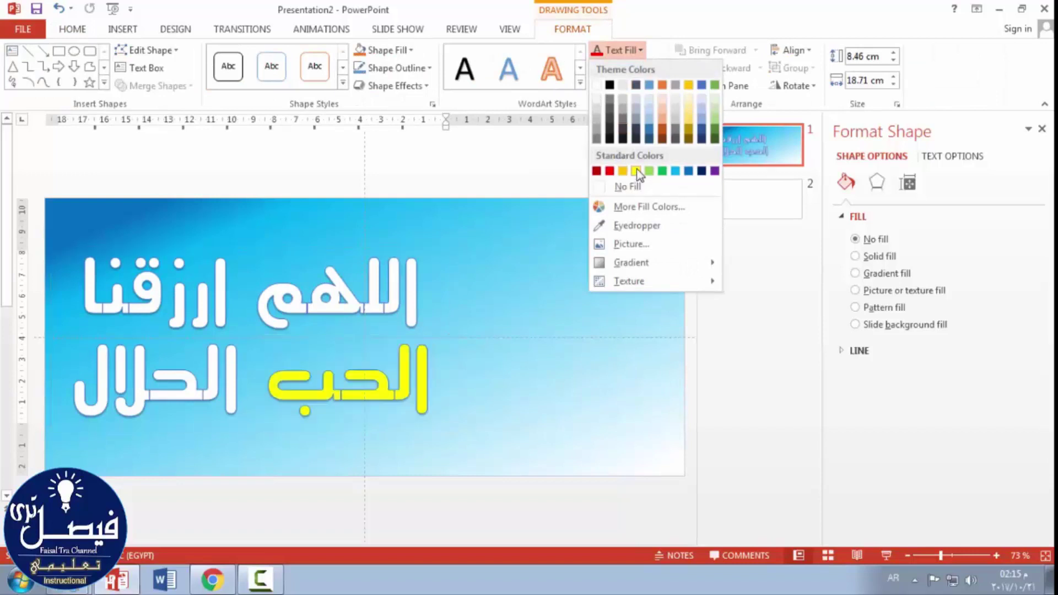
left_click(636, 172)
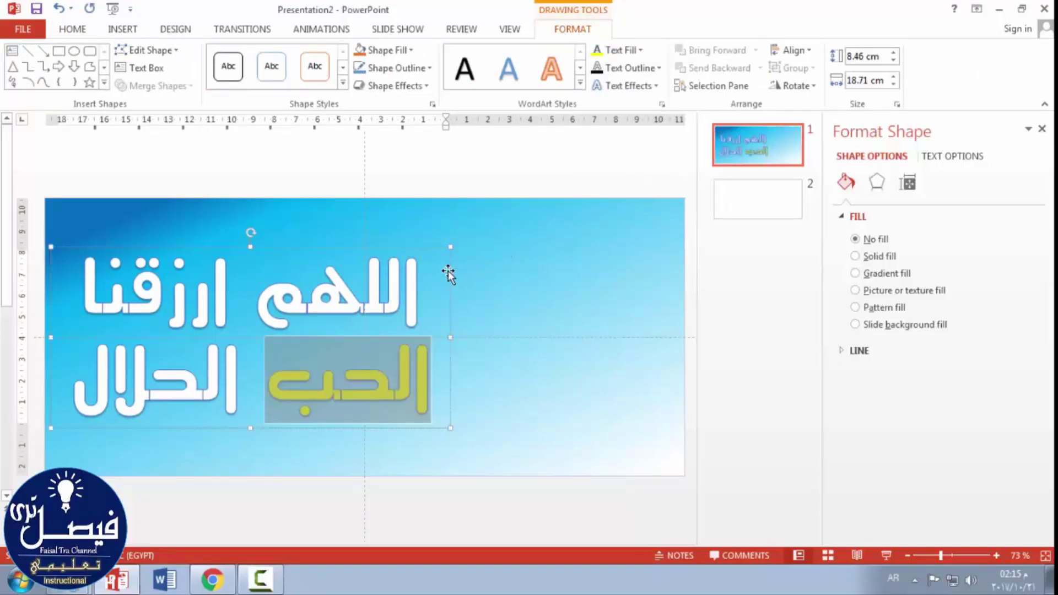
key("Escape")
key("Escape")
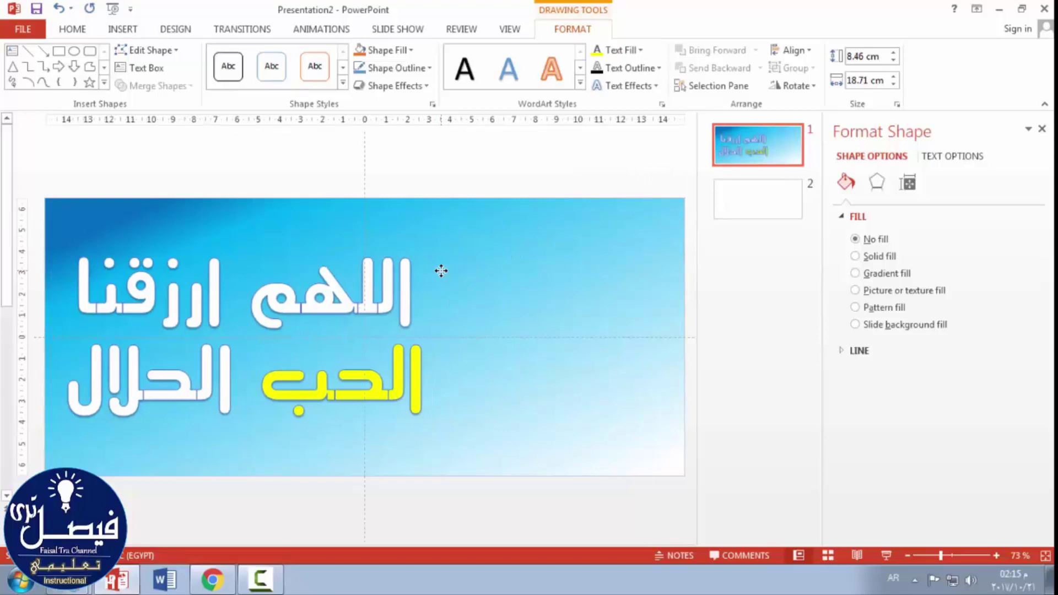
left_click(441, 271)
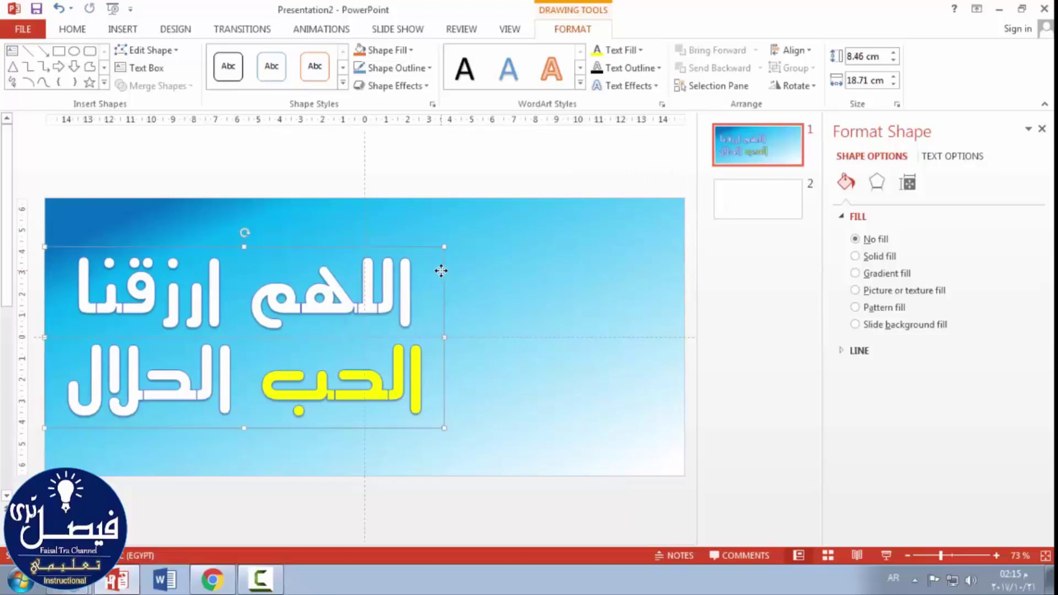
Step: Insert the bride-and-groom illustration and move it to the slide's right side
left_click(121, 30)
left_click(101, 60)
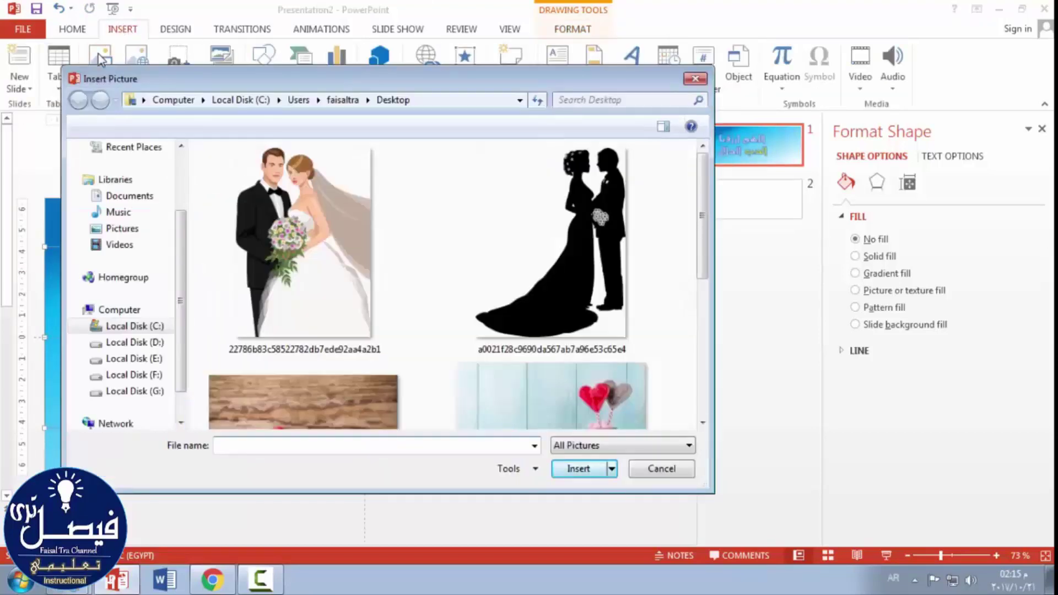
double_click(302, 223)
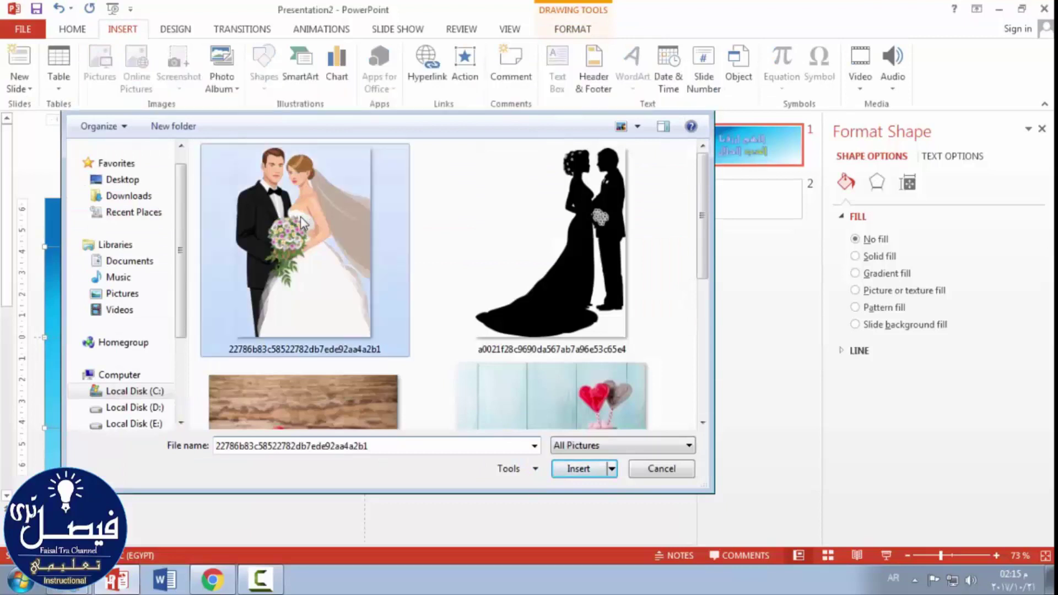
left_click(578, 469)
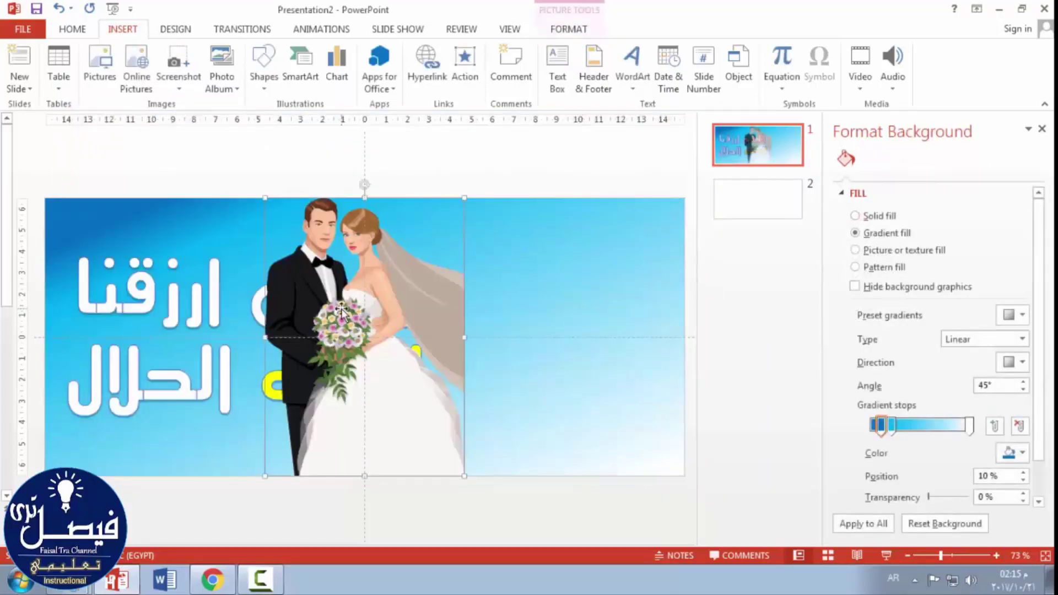
left_click_drag(342, 311, 562, 310)
Step: Enlarge the Arabic title to 115 pt and widen its box so it wraps onto two lines
left_click(456, 310)
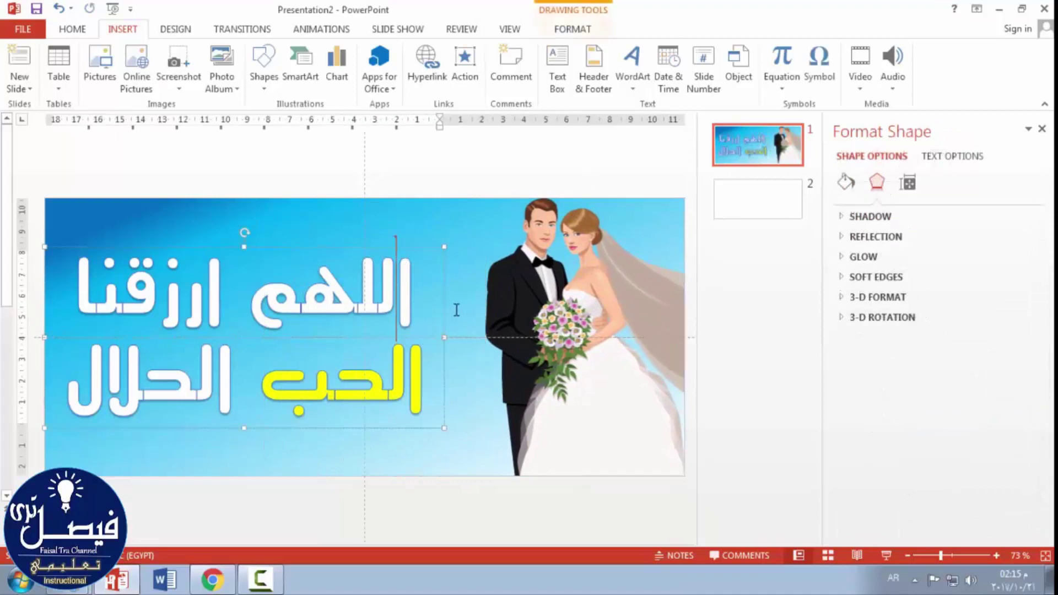
left_click(443, 314)
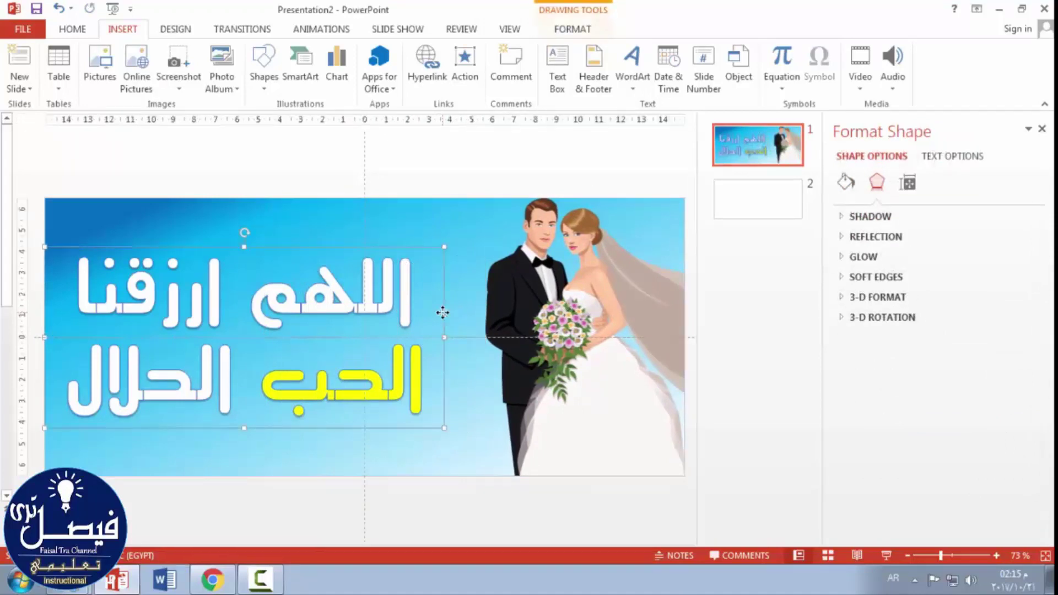
left_click(83, 31)
left_click(344, 57)
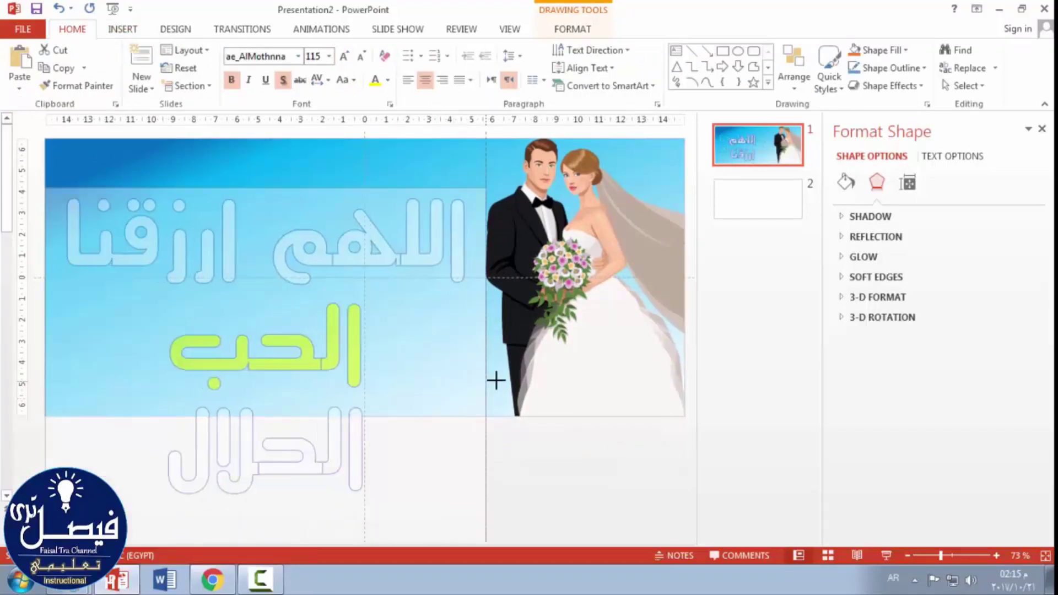
mouse_move(445, 399)
left_mouse_down()
mouse_move(498, 400)
mouse_move(497, 364)
left_mouse_up()
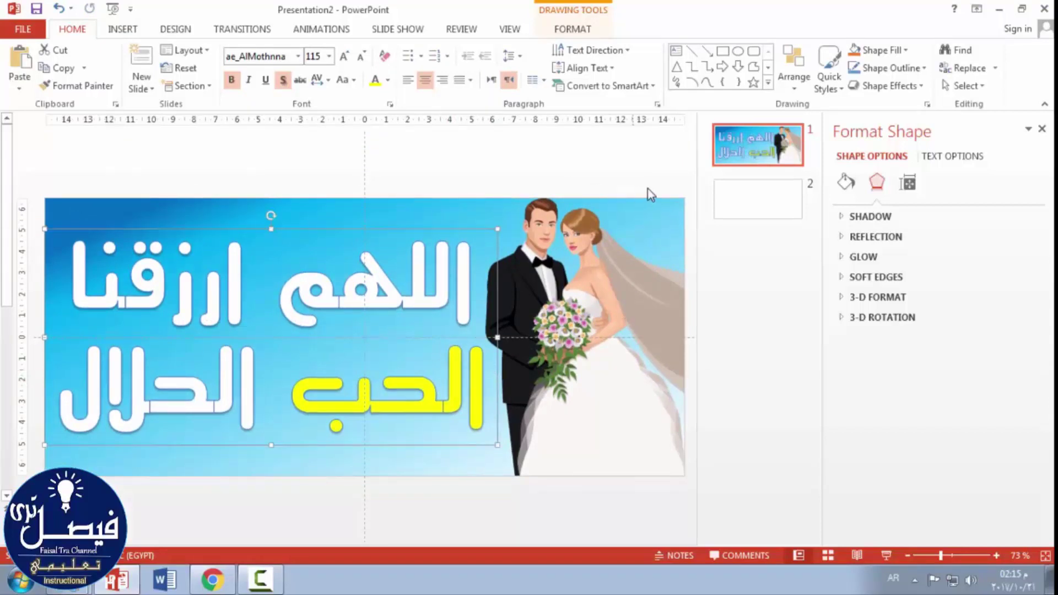
left_click(771, 196)
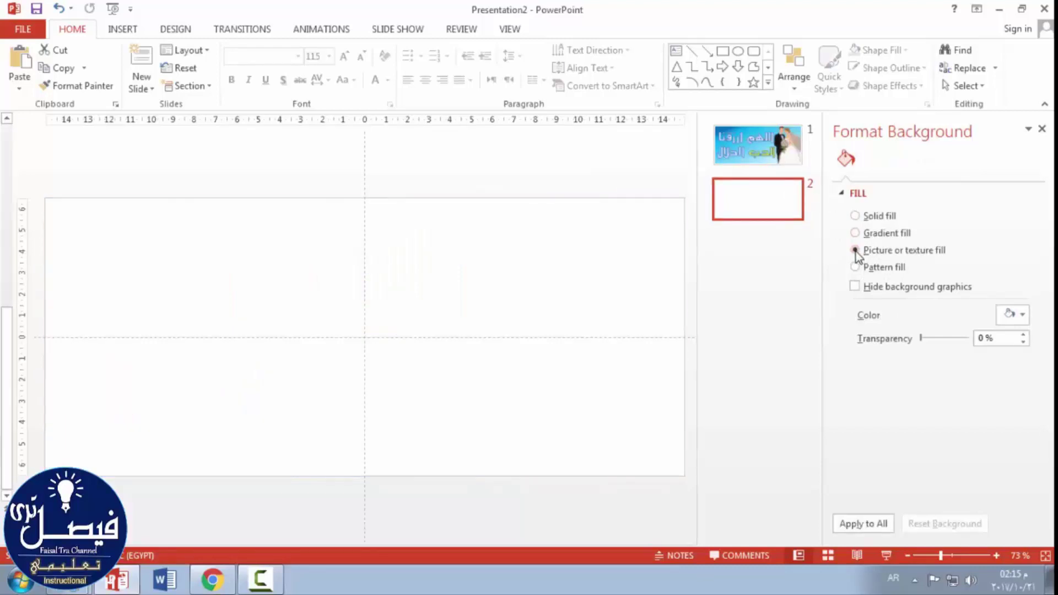
Step: Fill slide 2's background with the heart lollipops in a jar photo
left_click(855, 251)
left_click(874, 332)
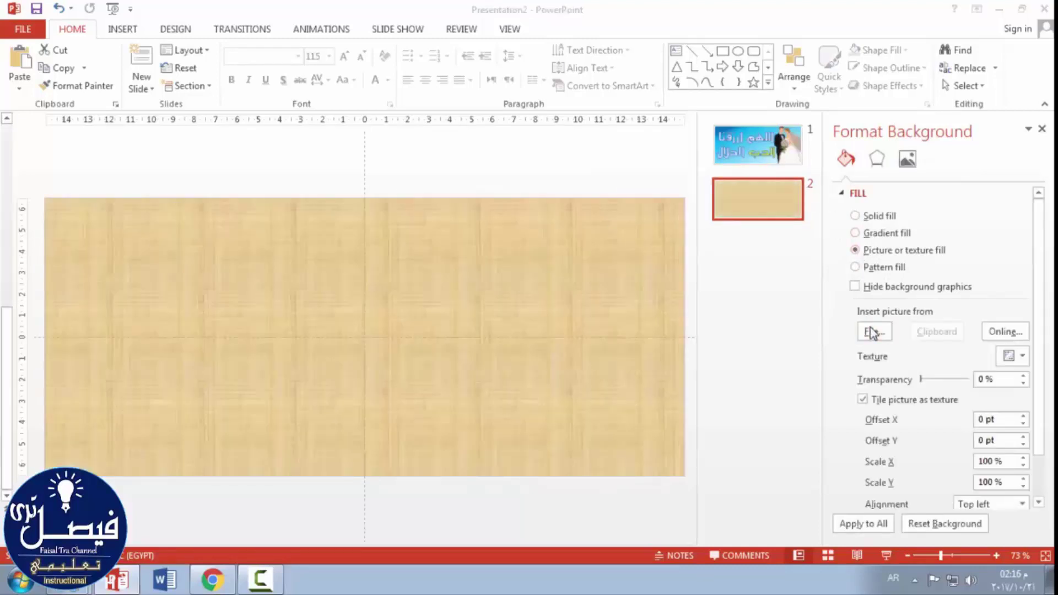
left_click_drag(703, 196, 695, 283)
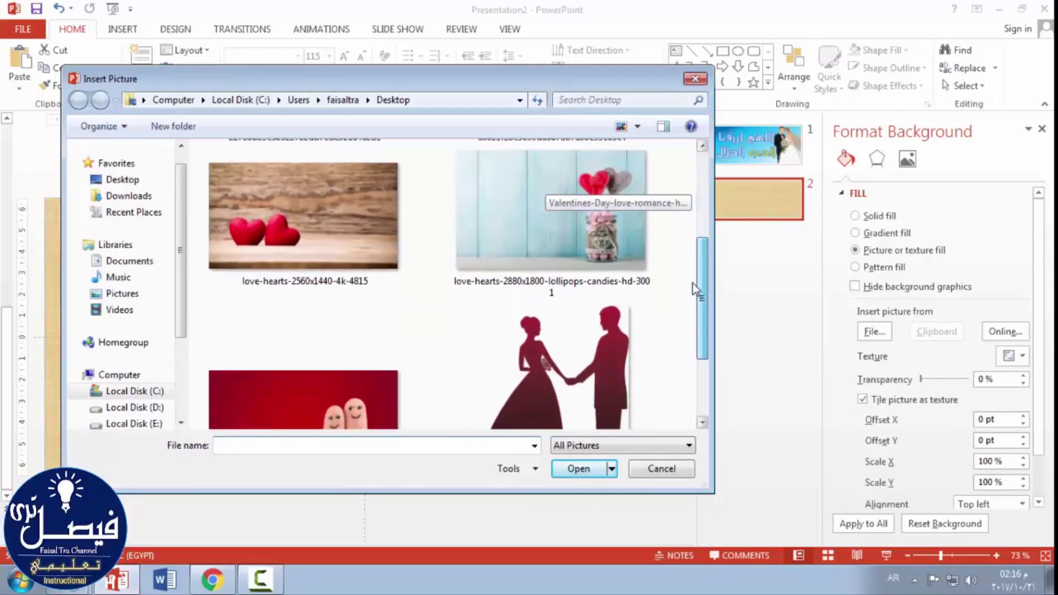
double_click(584, 223)
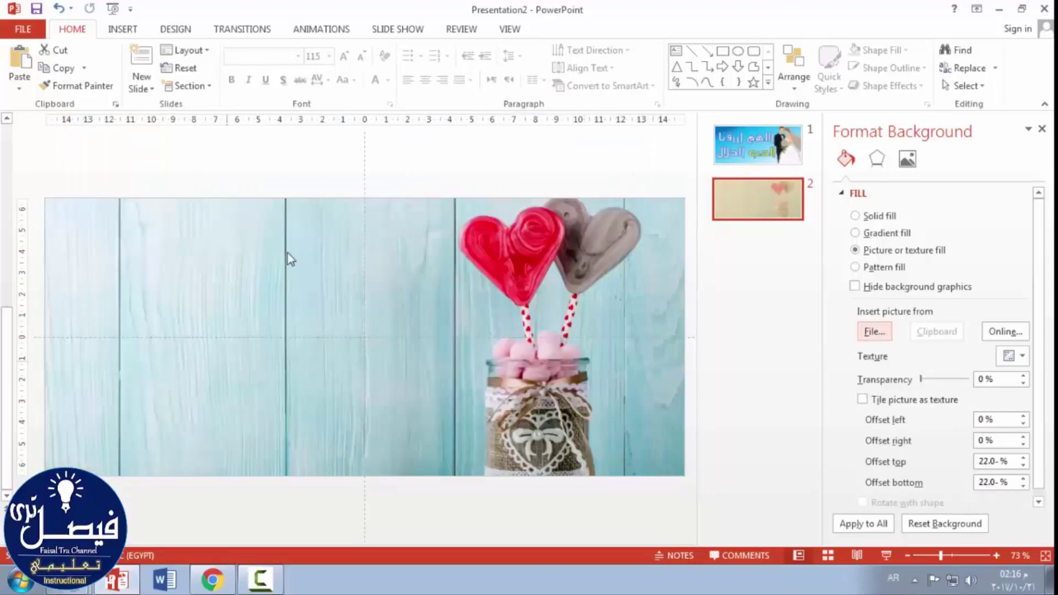
Step: Copy the Arabic title text box from the bride-and-groom slide
left_click(739, 145)
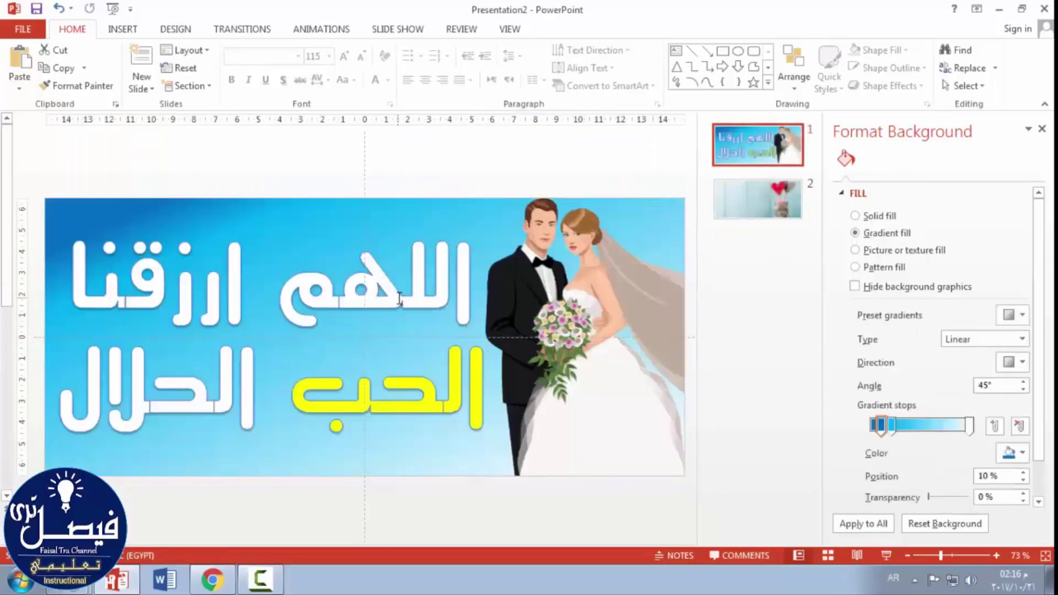
left_click(380, 238)
left_click(375, 231)
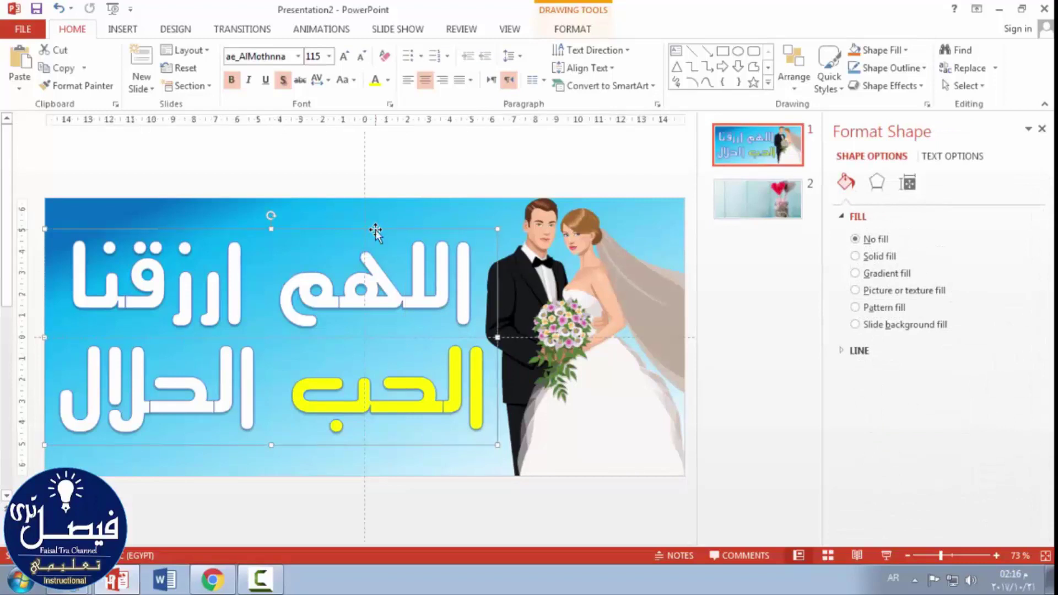
right_click(376, 231)
left_click(416, 258)
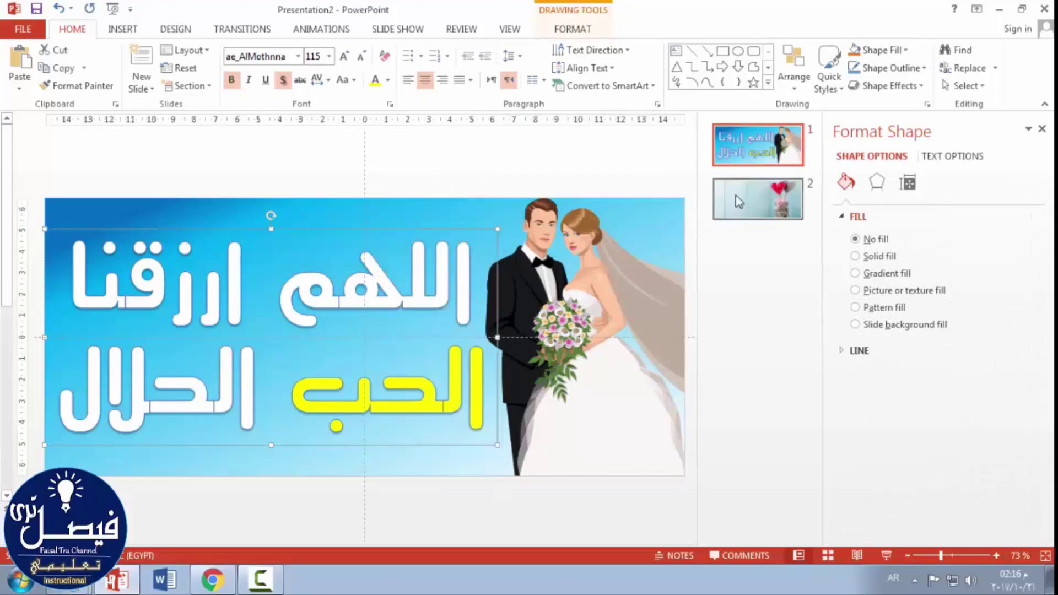
left_click(726, 204)
Step: Paste the two-line Arabic title onto slide 2 and nudge it slightly left
right_click(394, 286)
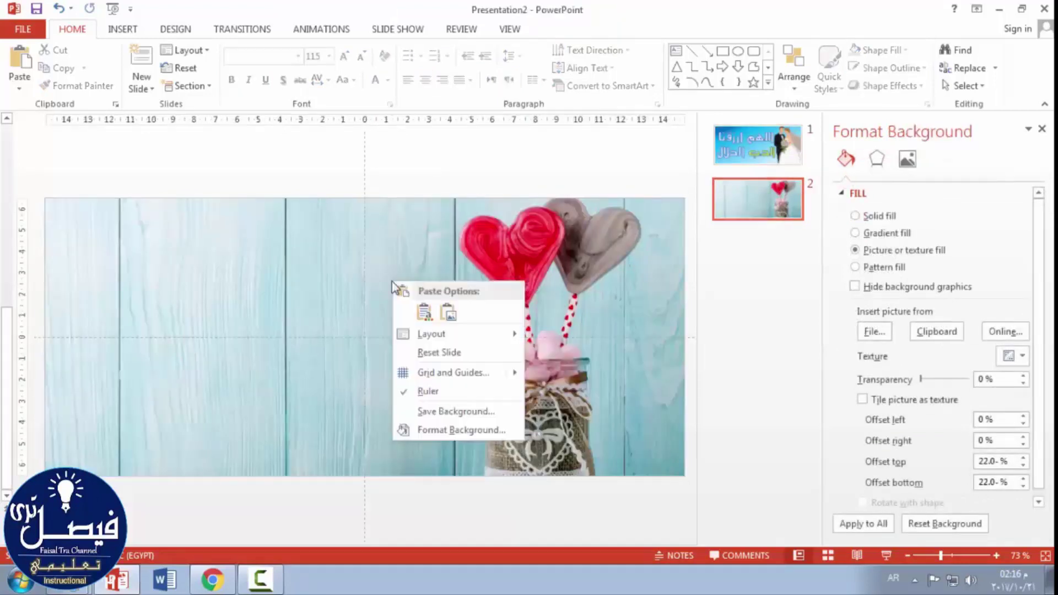
left_click(421, 309)
left_click_drag(495, 314, 485, 311)
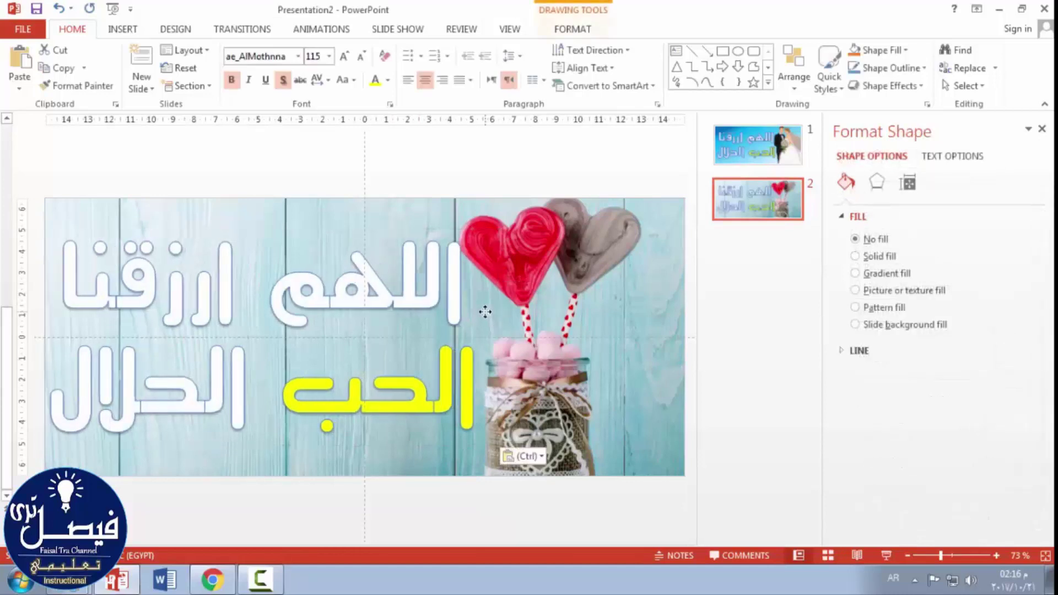
left_click(485, 312)
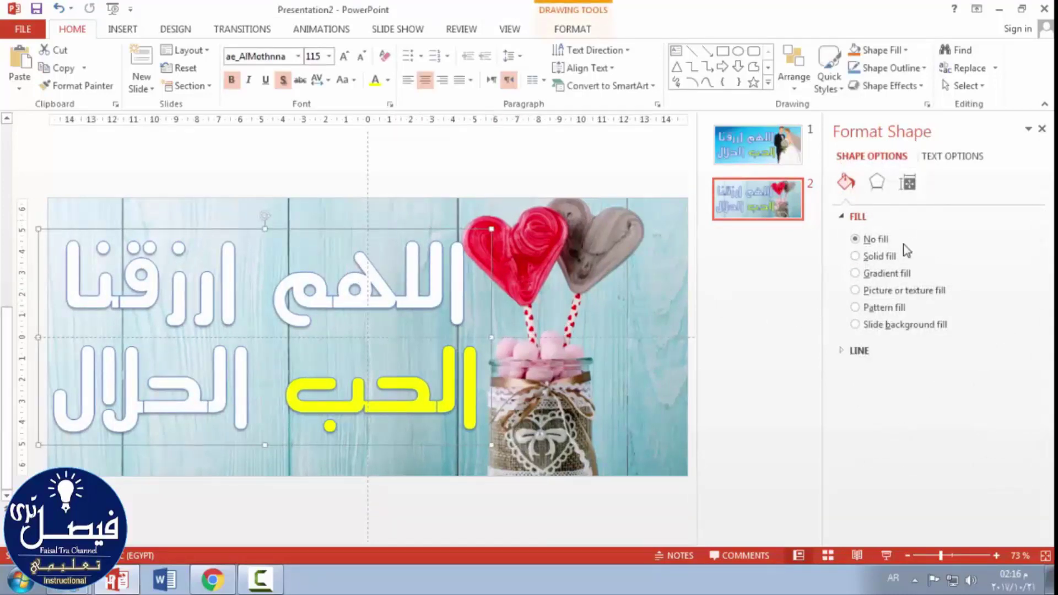
left_click(670, 360)
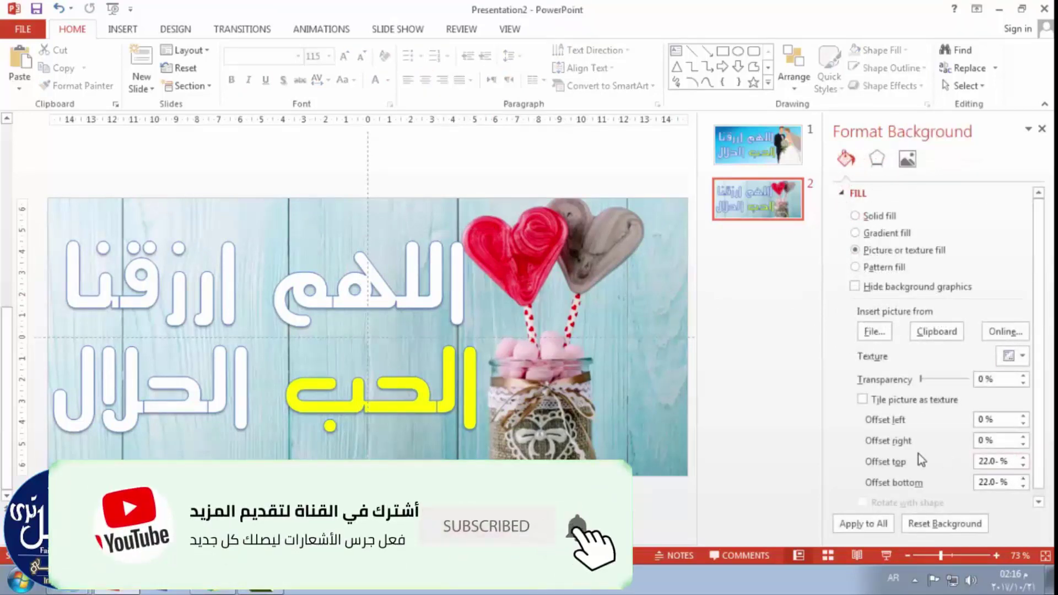
Step: Set the lollipop background's right offset to -5% and top offset to roughly -20%
left_click(1022, 445)
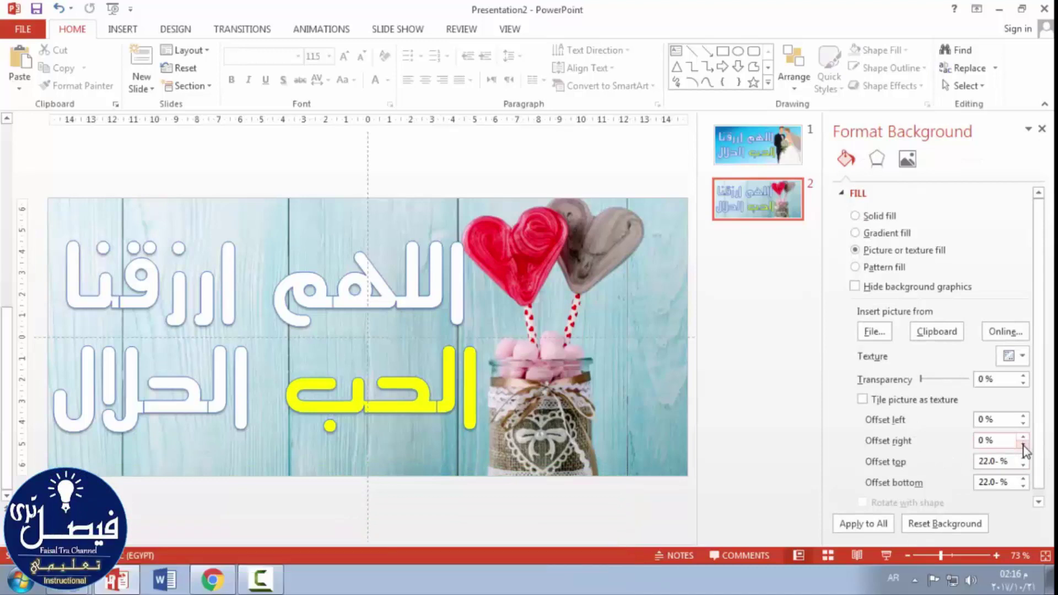
left_click(1023, 445)
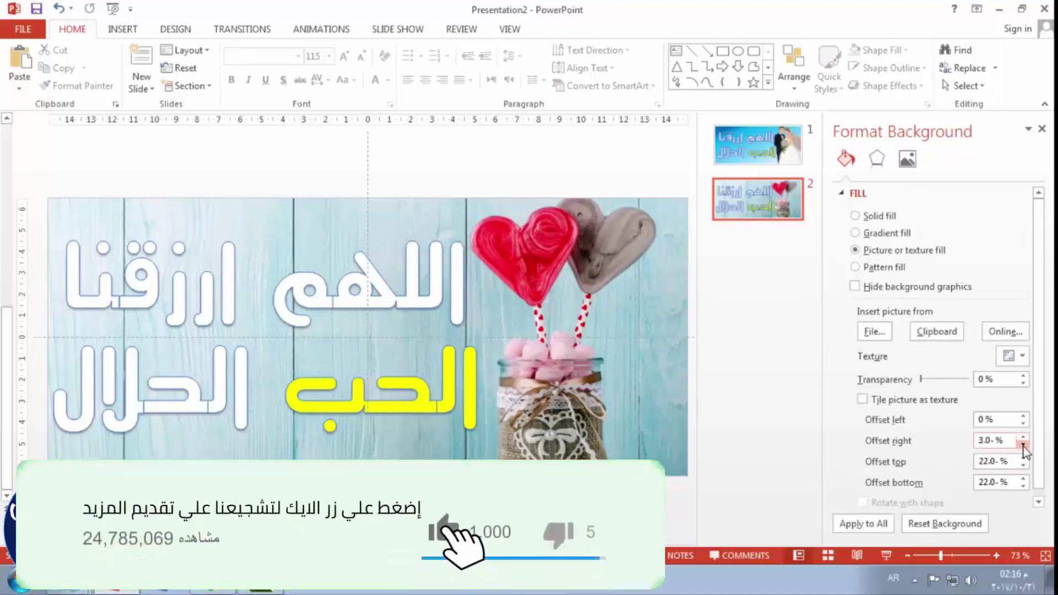
left_click(1023, 445)
left_click(1022, 446)
left_click(1023, 446)
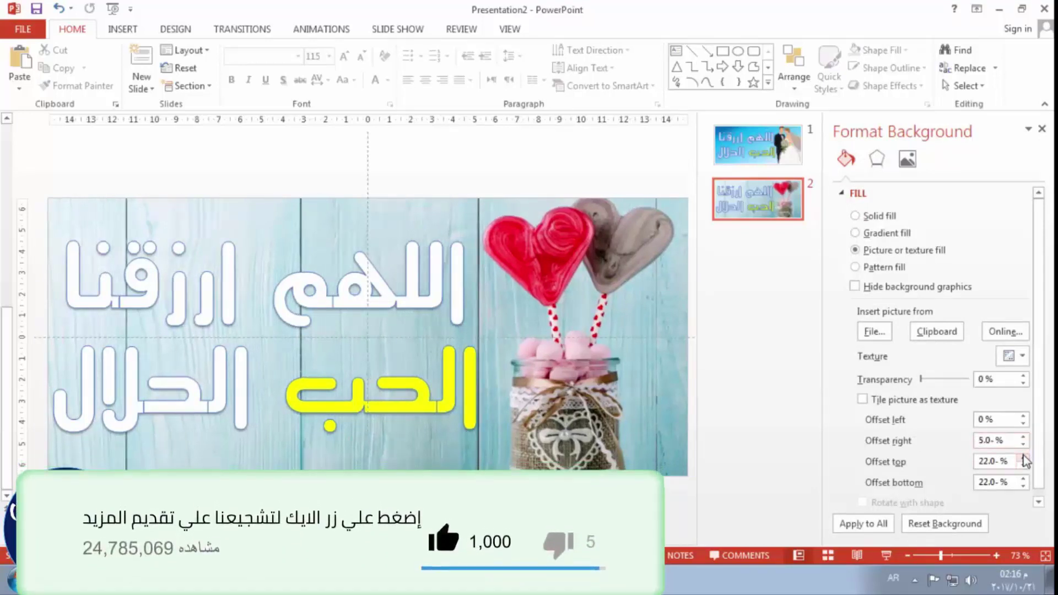
left_click(1023, 457)
left_click(1023, 466)
left_click(1022, 466)
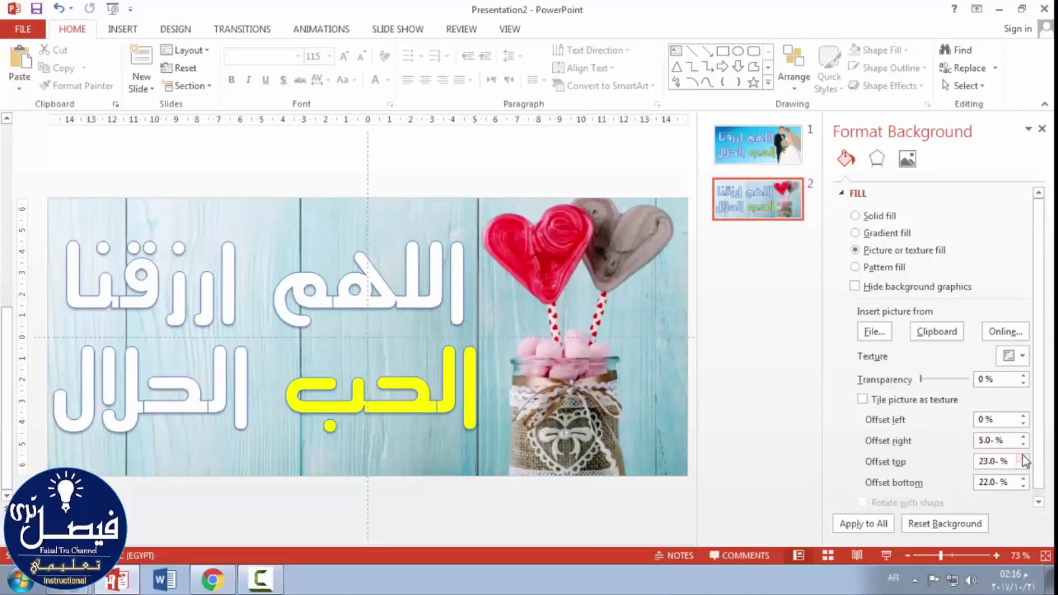
left_click(1022, 458)
left_click(1022, 458)
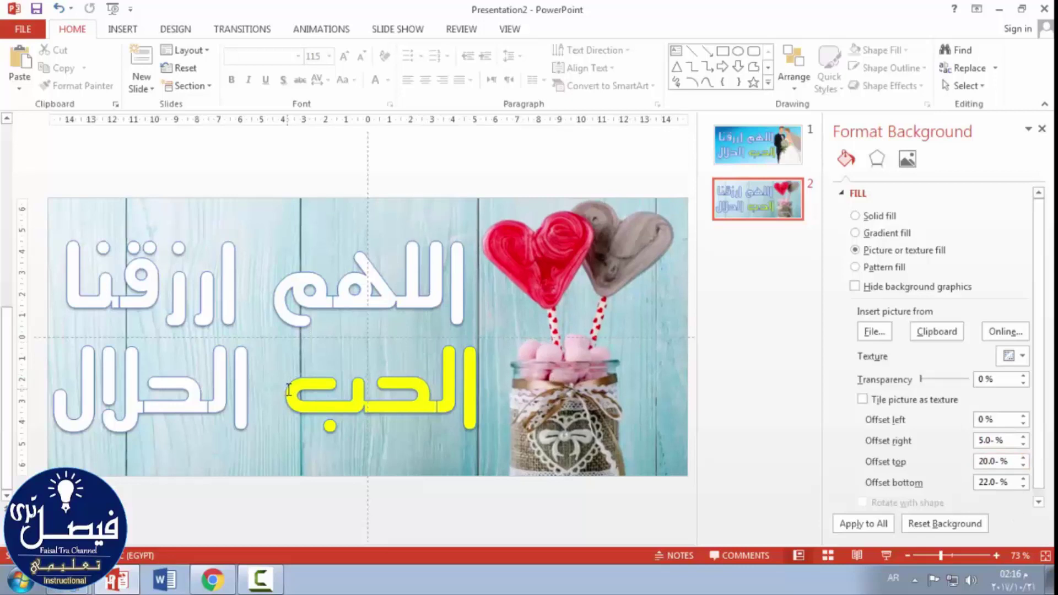
Step: Change الحب from yellow to red with Text Fill, then show slide 1 again
left_click_drag(288, 390, 479, 397)
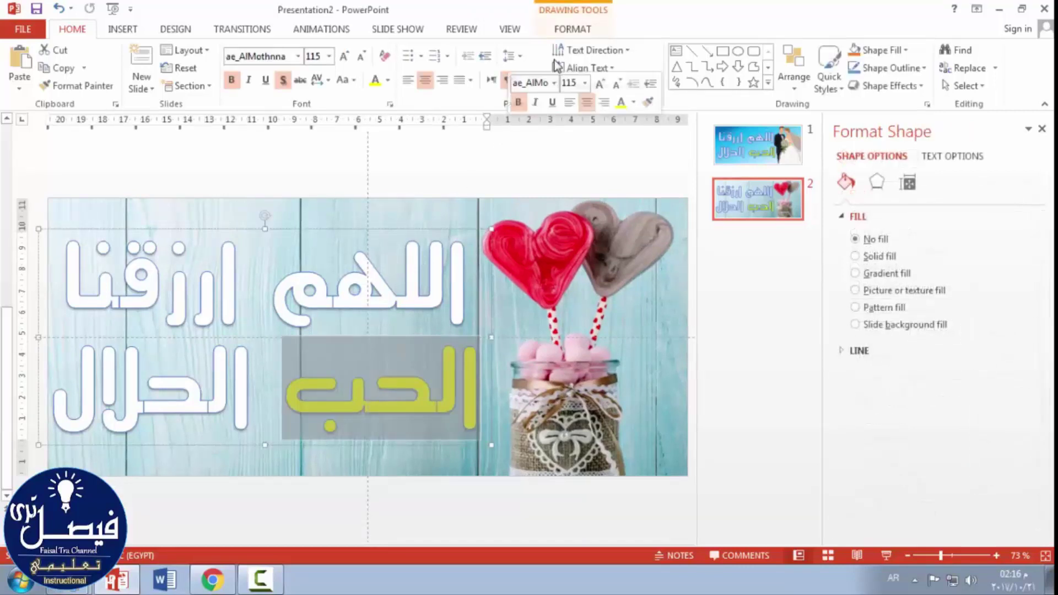
left_click(567, 30)
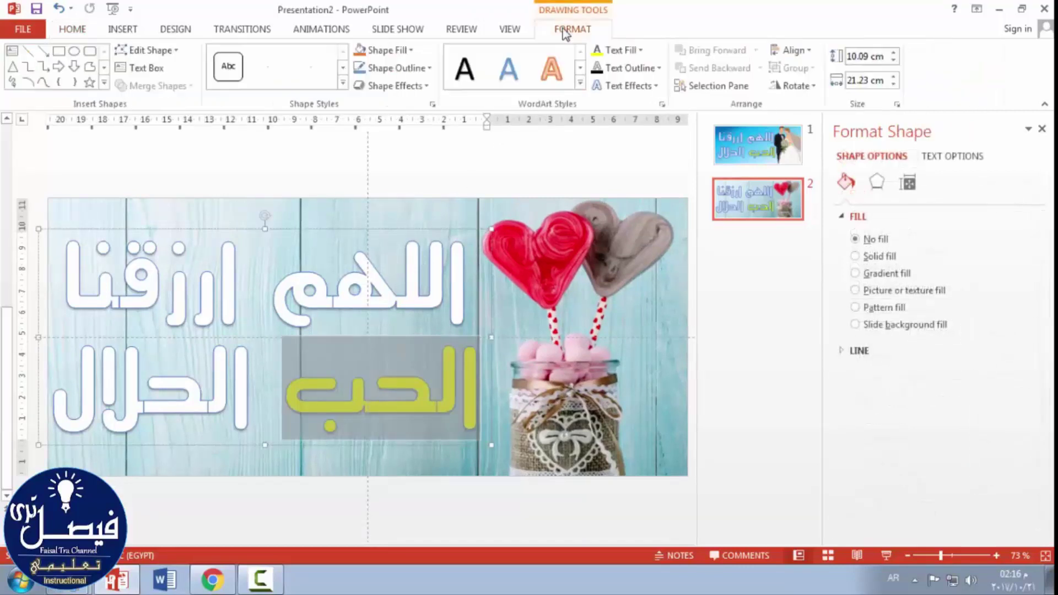
left_click(640, 51)
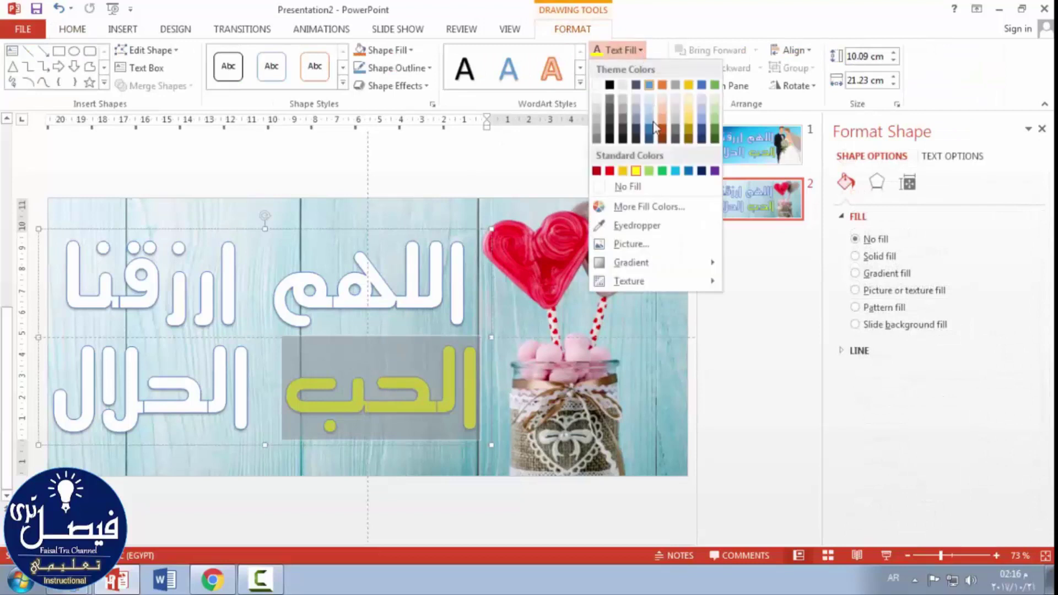
left_click(610, 171)
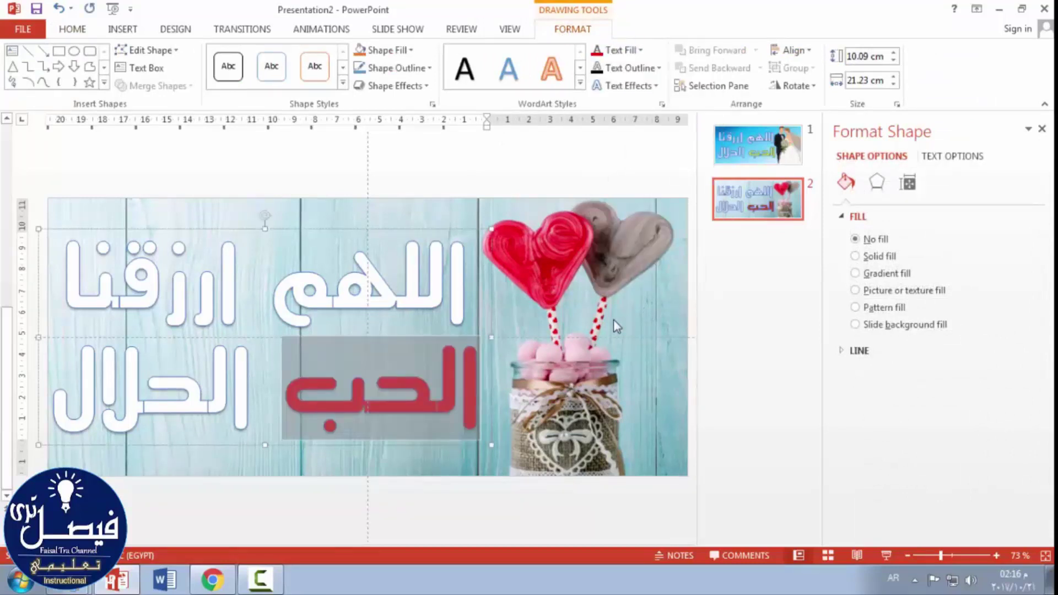
left_click(421, 378)
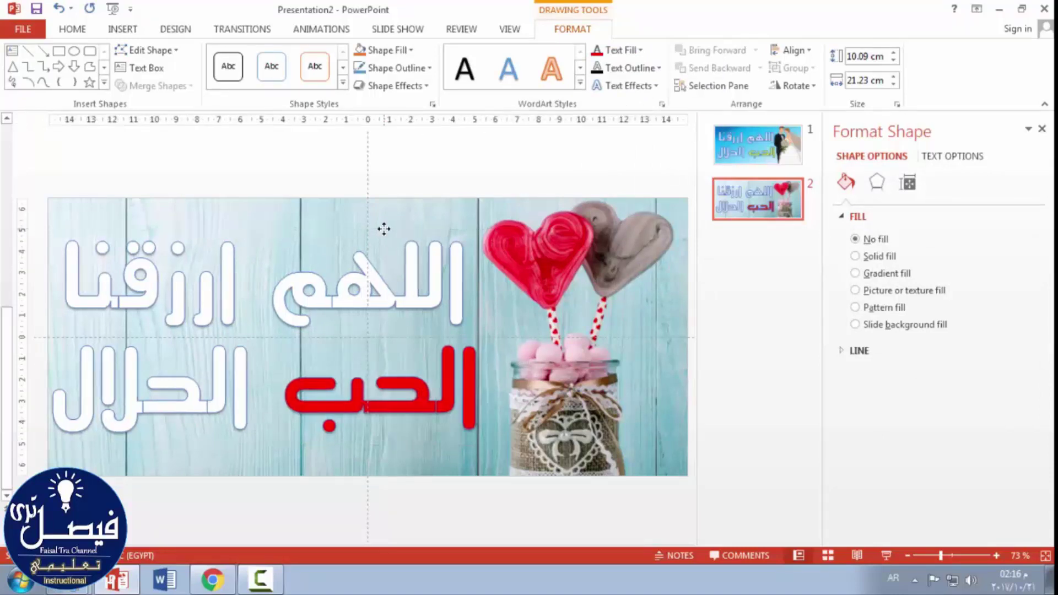
left_click(764, 263)
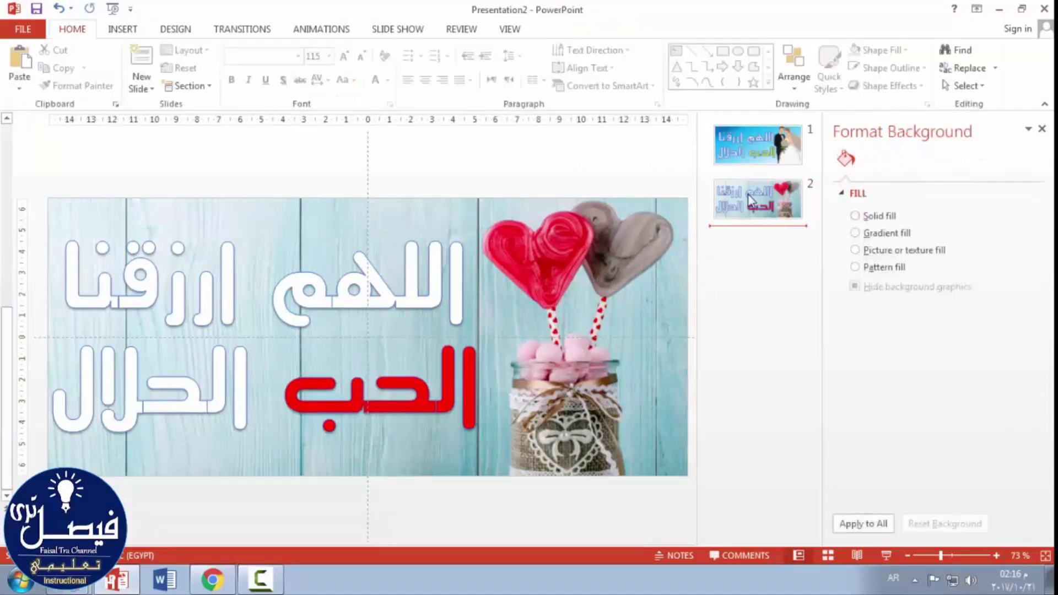
left_click(739, 141)
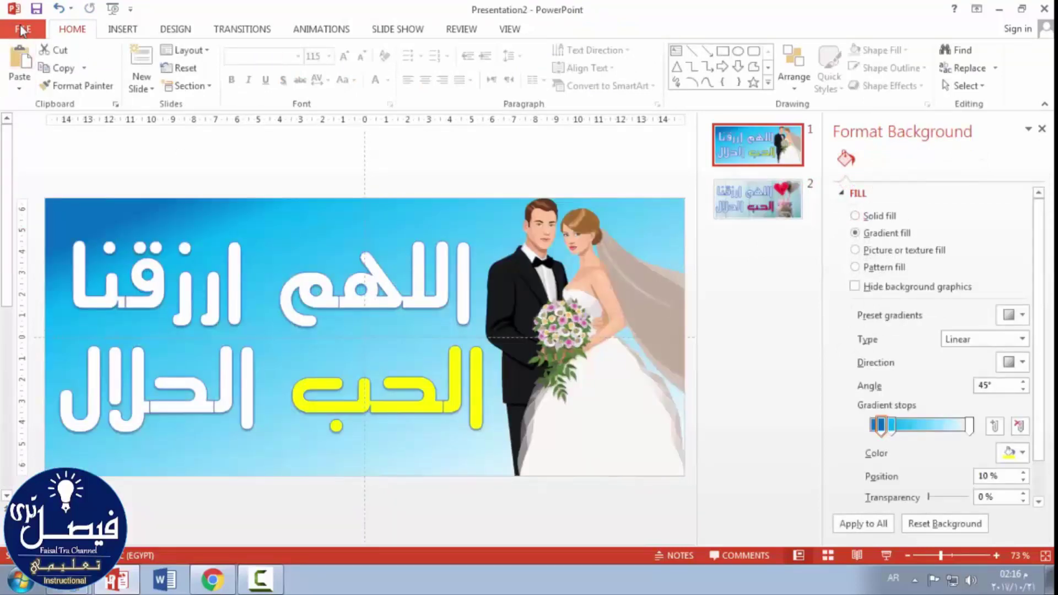
Step: Save a copy to the Desktop with JPEG File Interchange Format as the type
left_click(22, 27)
left_click(35, 182)
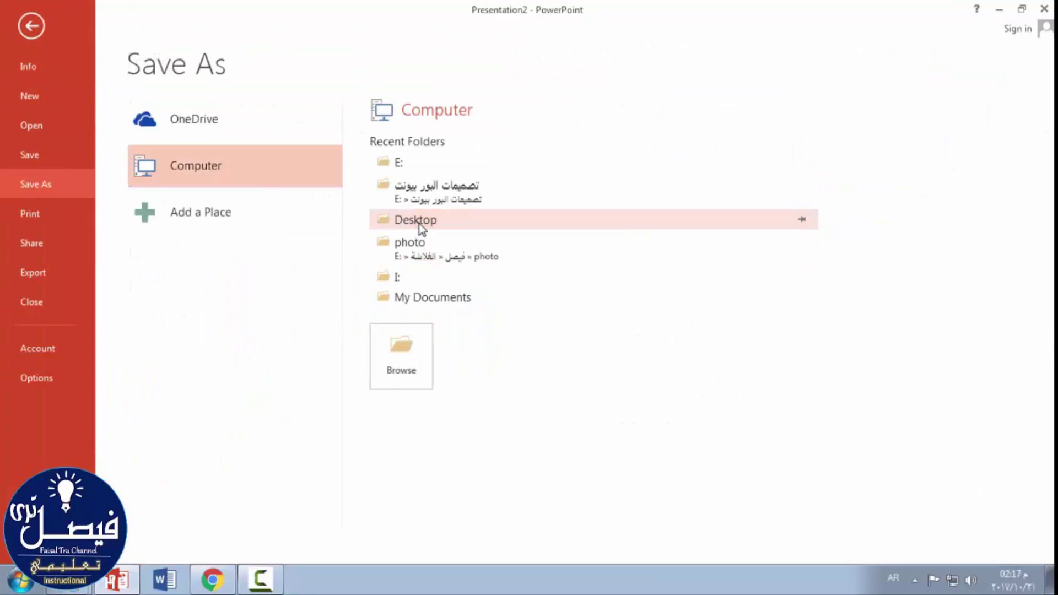
left_click(419, 223)
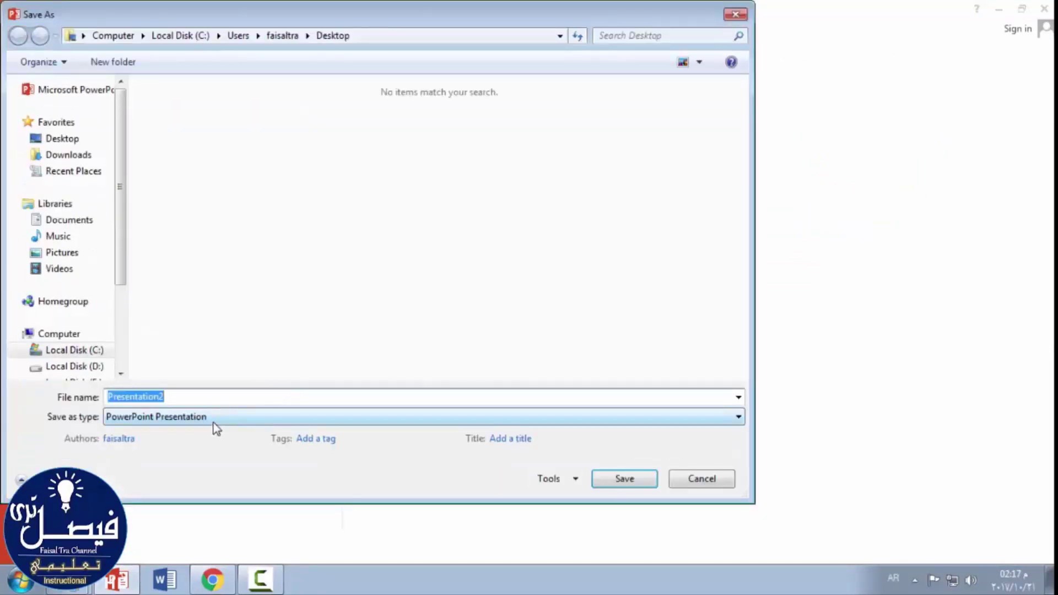
left_click(151, 418)
left_click(168, 446)
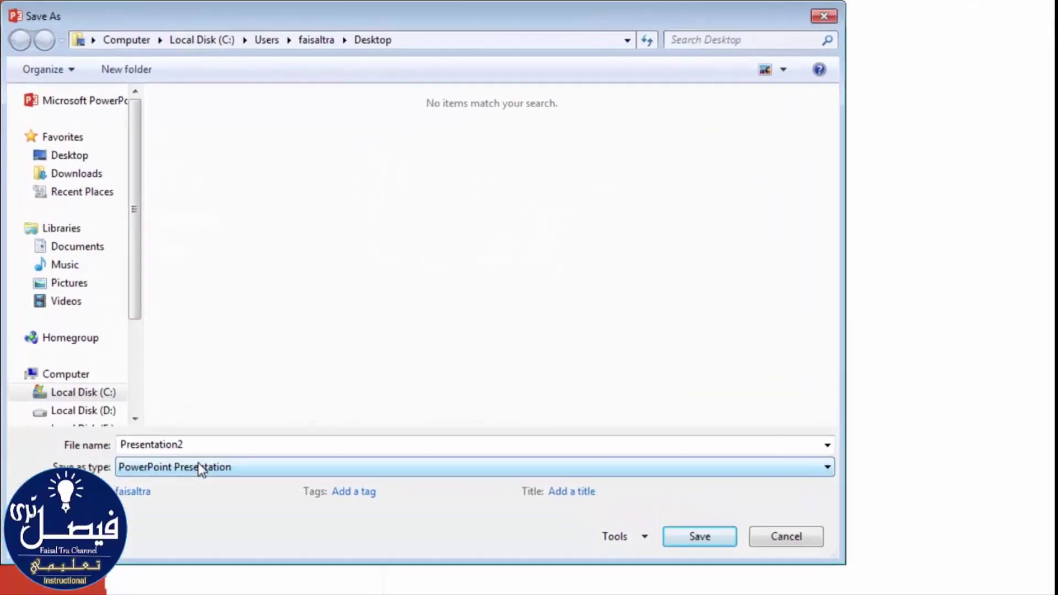
left_click(206, 485)
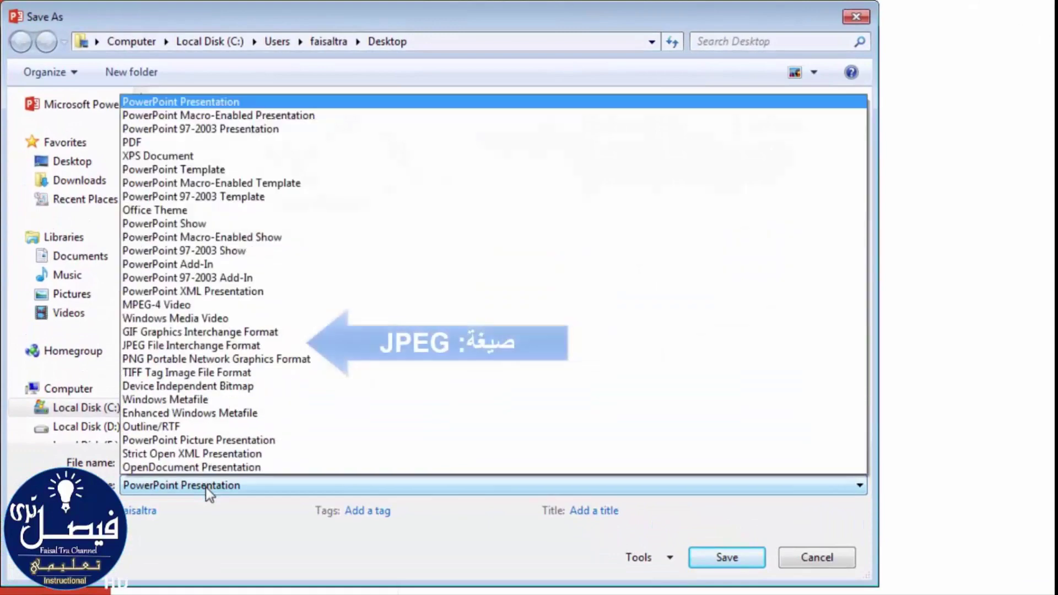
left_click(153, 348)
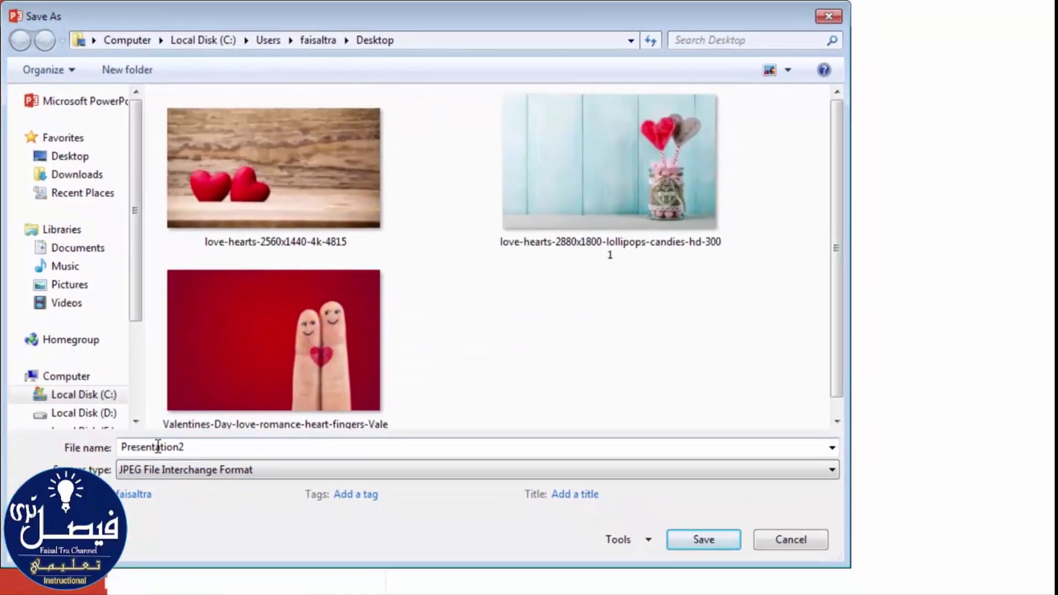
Step: Name the file 'فلا' and export all slides as JPEG images
double_click(148, 435)
type("فلا")
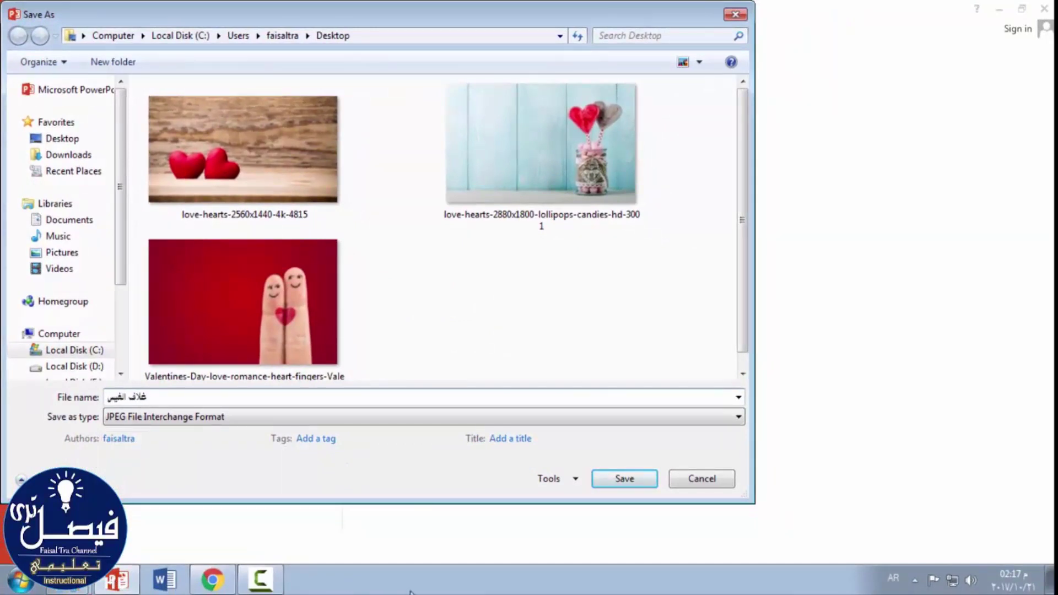
left_click(613, 483)
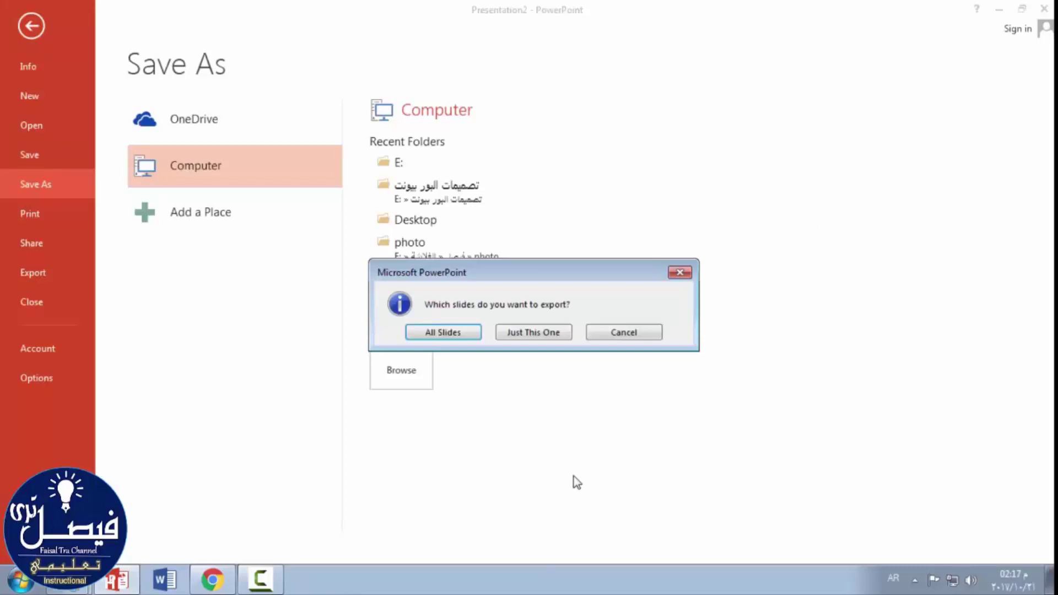
left_click(434, 336)
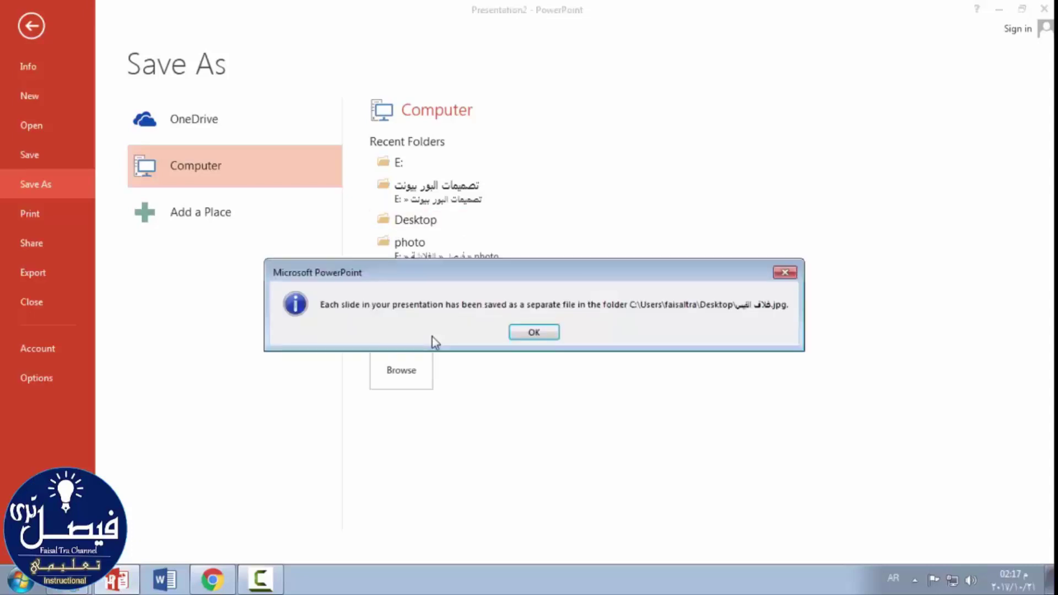
left_click(530, 333)
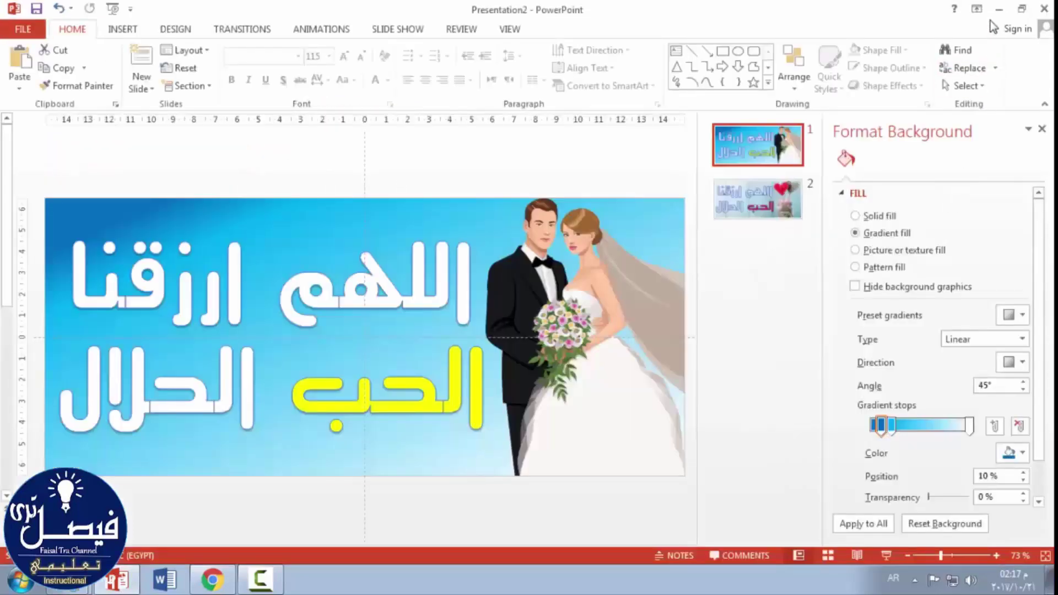
Step: Preview Slide2, then Slide1, from the exported folder before returning to Facebook in Chrome
left_click(996, 12)
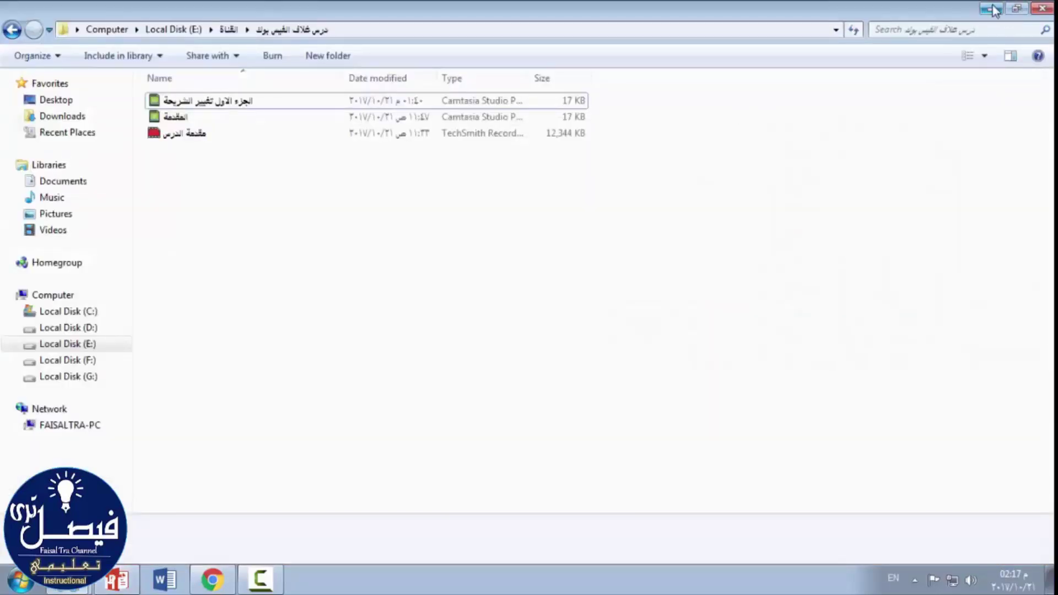
left_click(992, 9)
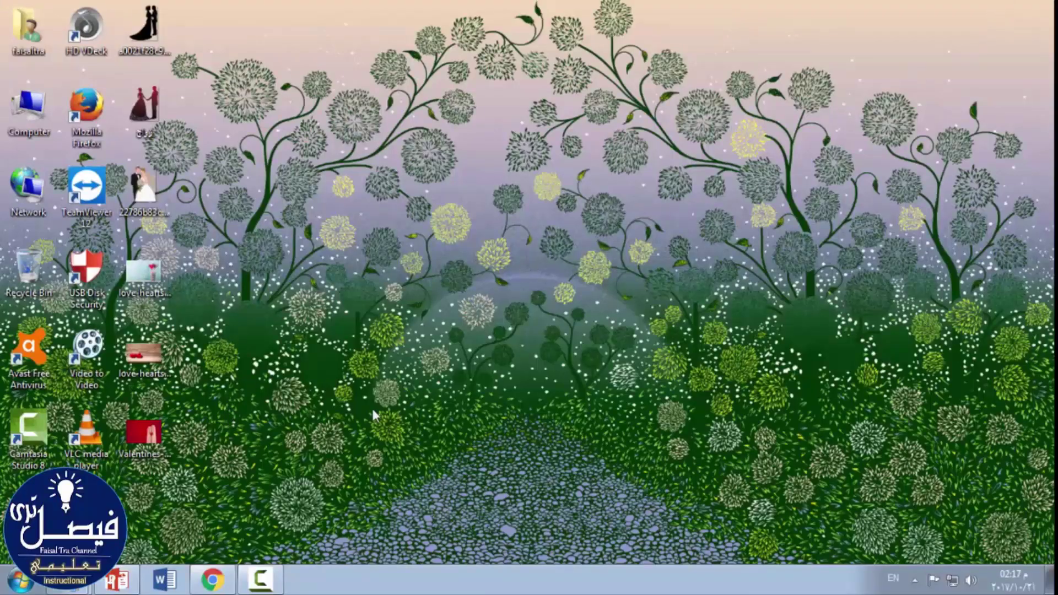
left_click(66, 581)
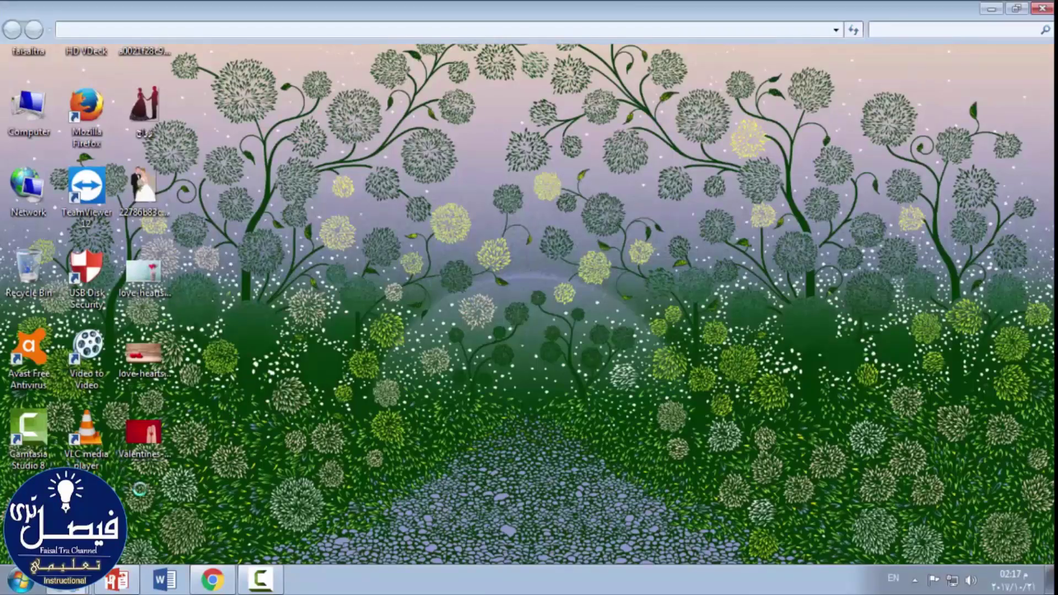
double_click(267, 96)
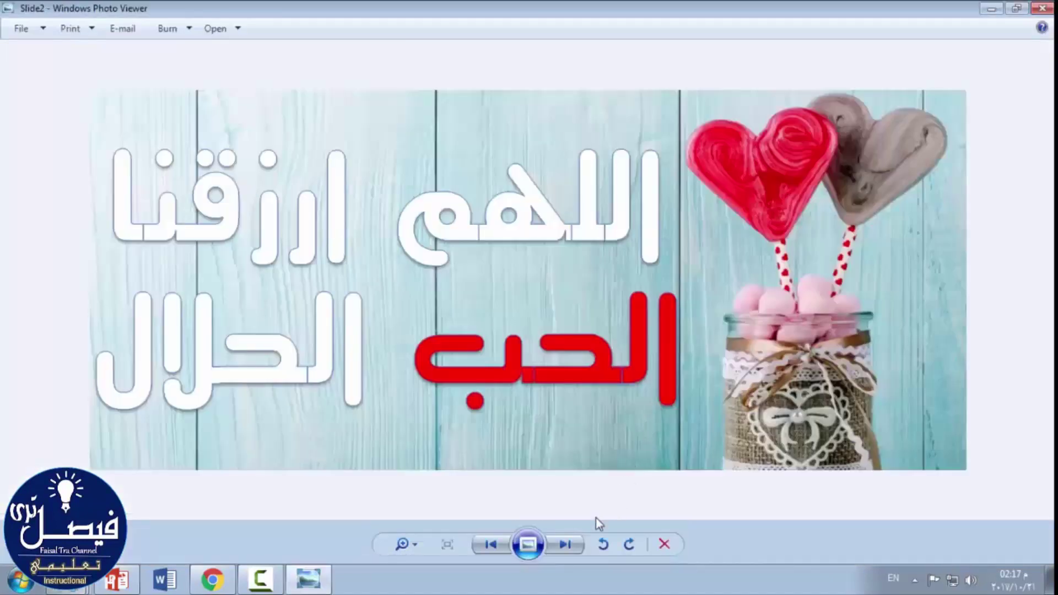
left_click(574, 550)
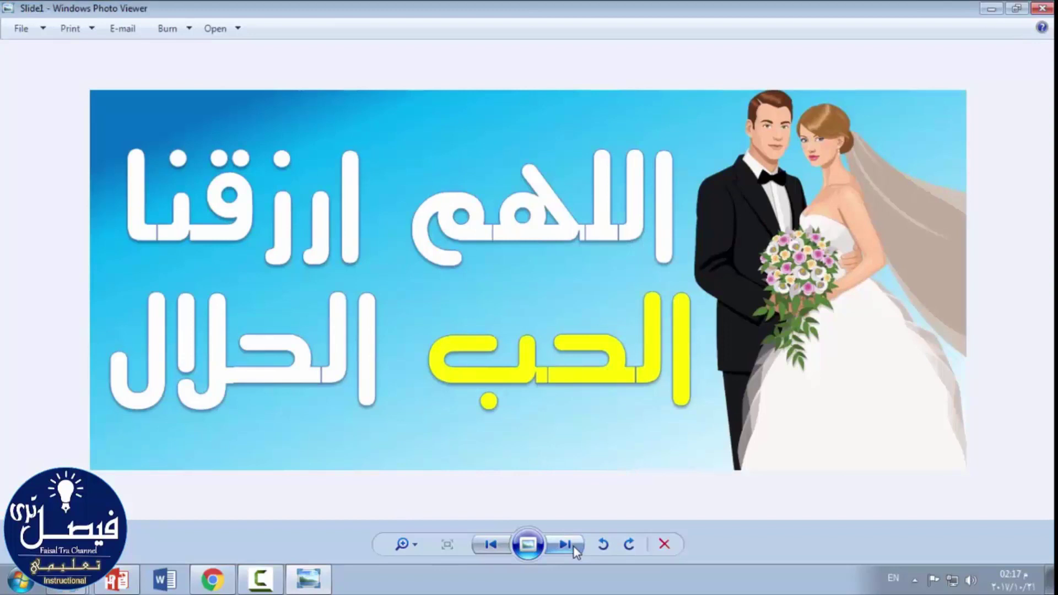
left_click(212, 579)
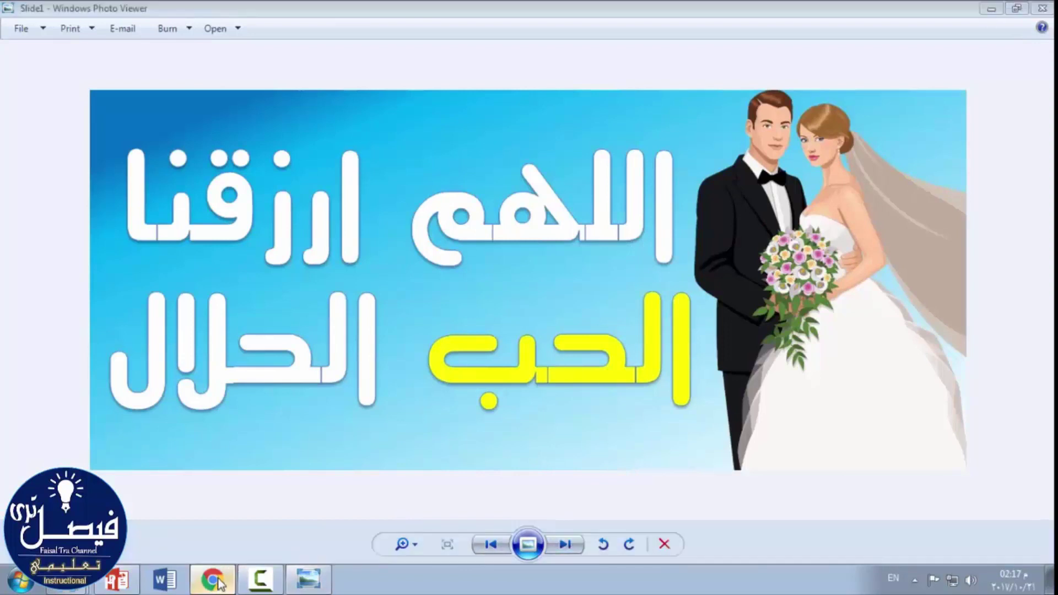
left_click(1006, 11)
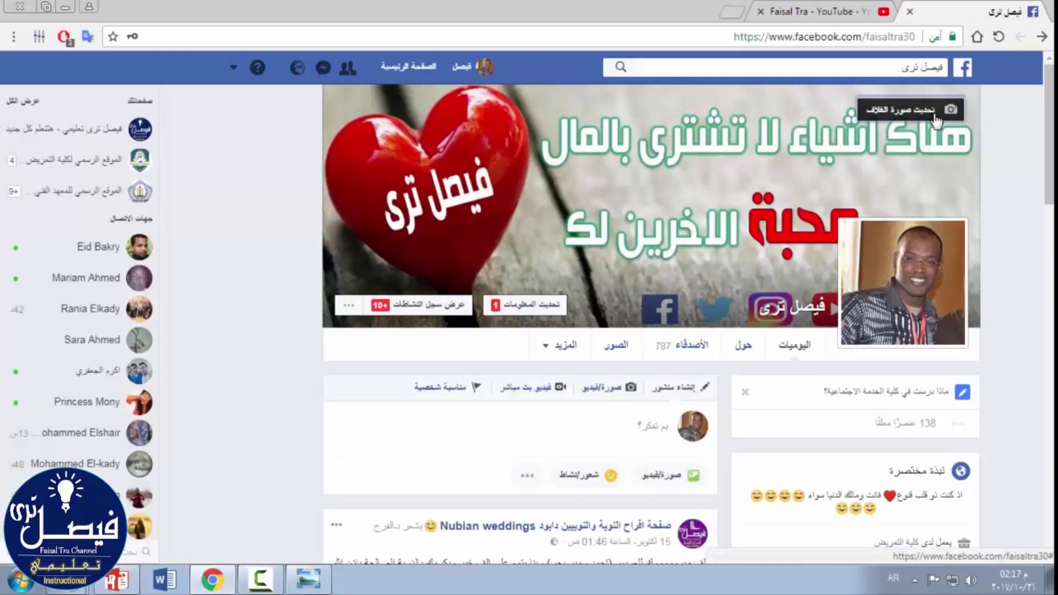
left_click(935, 120)
left_click(927, 164)
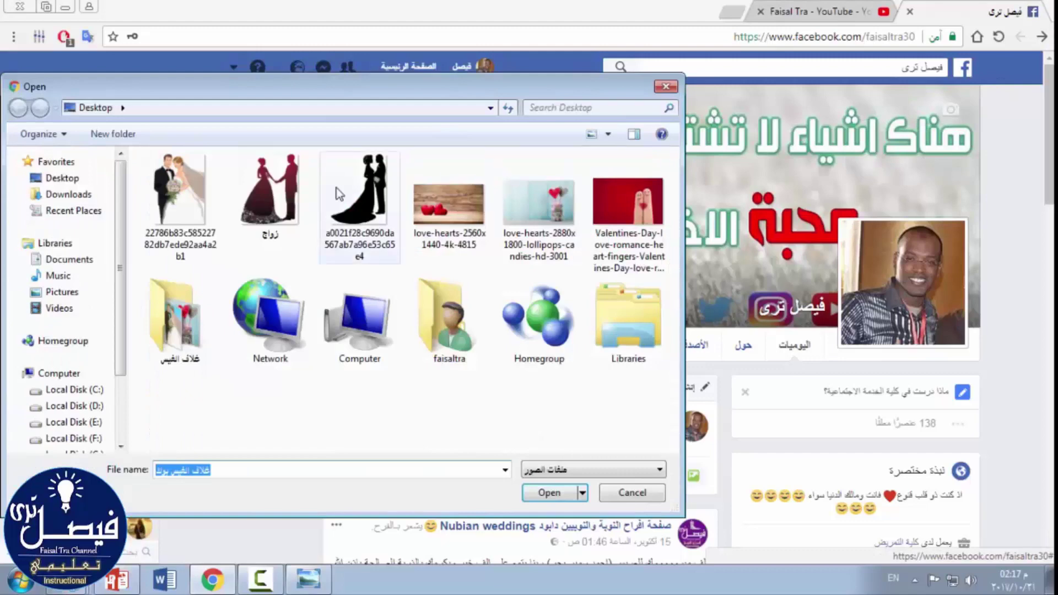
double_click(173, 345)
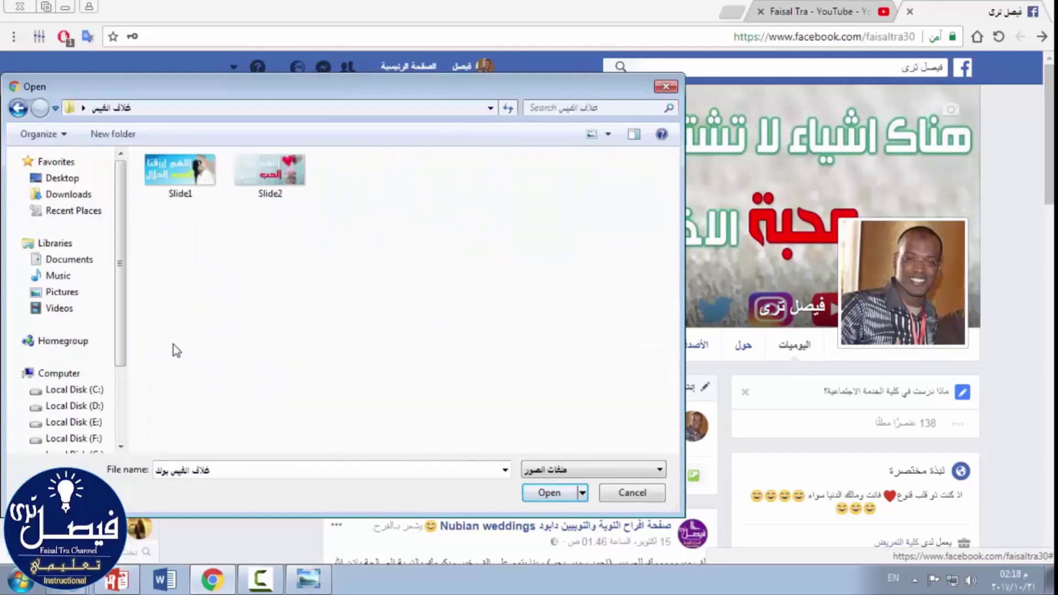
double_click(271, 175)
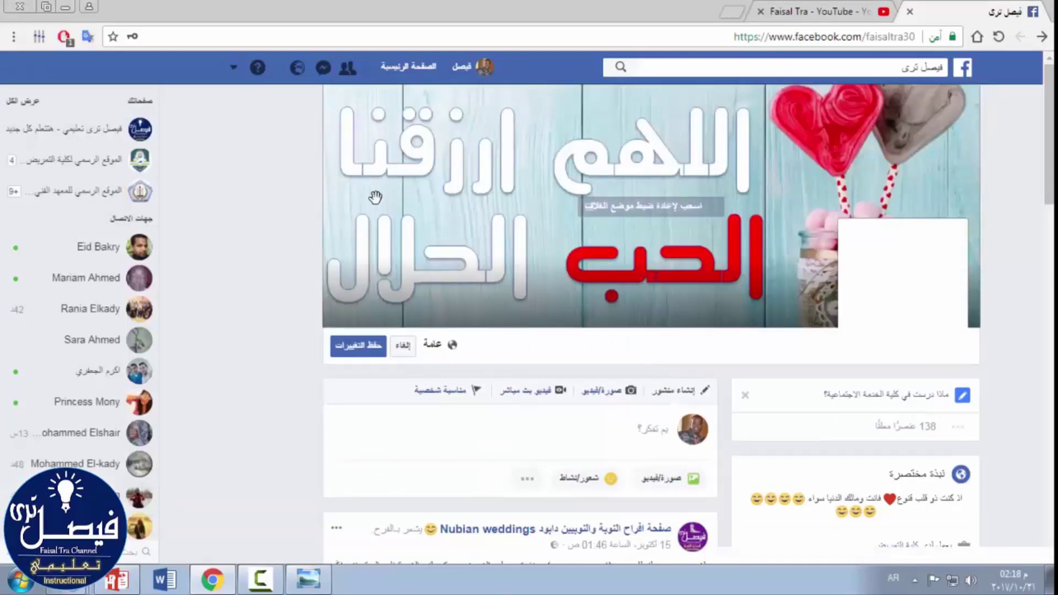
mouse_move(390, 197)
left_mouse_down()
mouse_move(402, 182)
mouse_move(402, 227)
mouse_move(413, 216)
left_mouse_up()
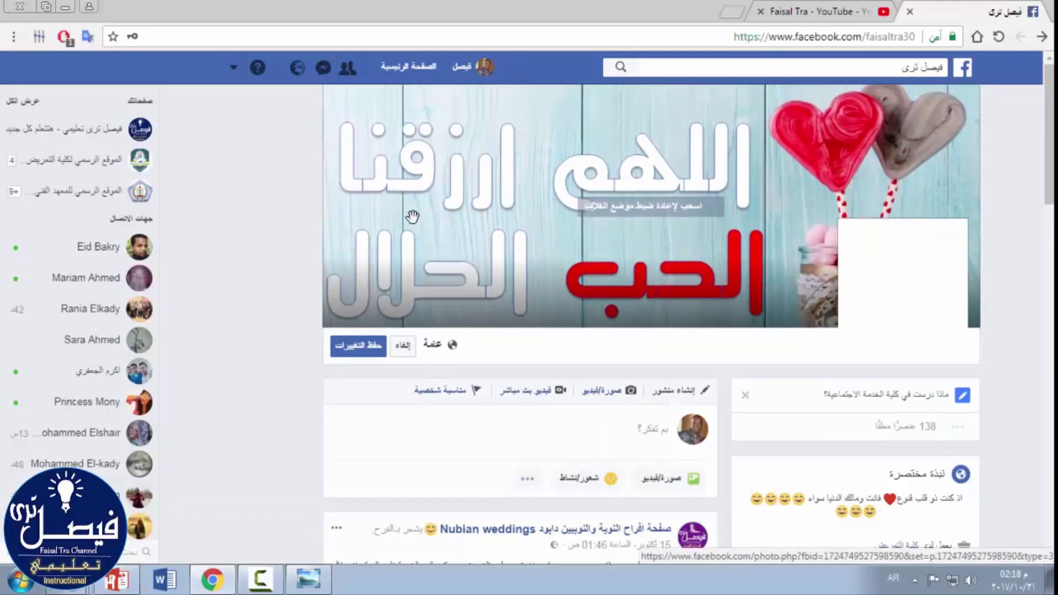
left_click(403, 346)
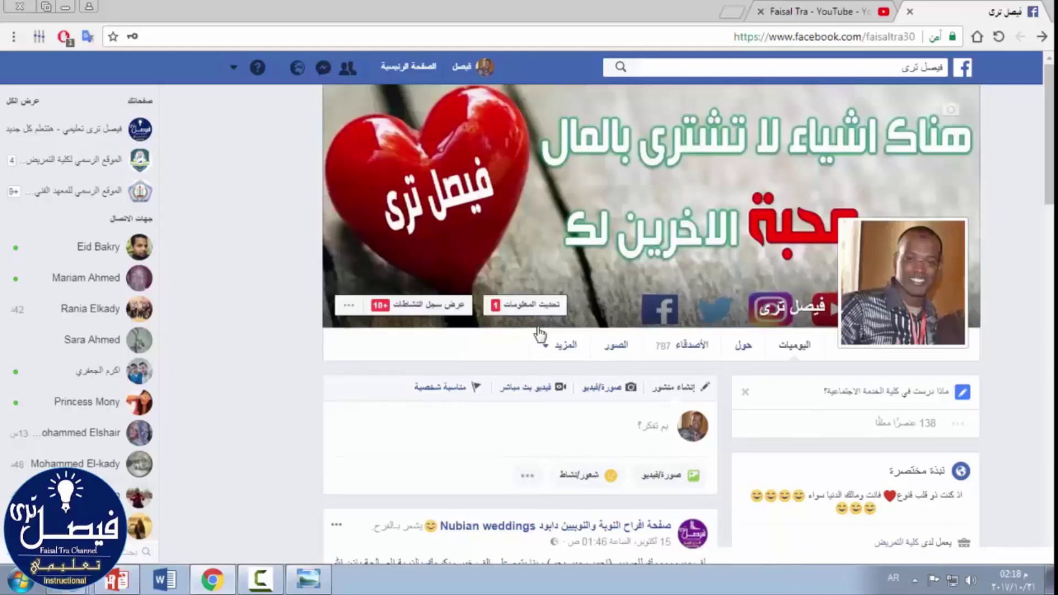
Step: Upload Slide1 as the Facebook cover, drag it lower in the frame, and save
left_click(943, 110)
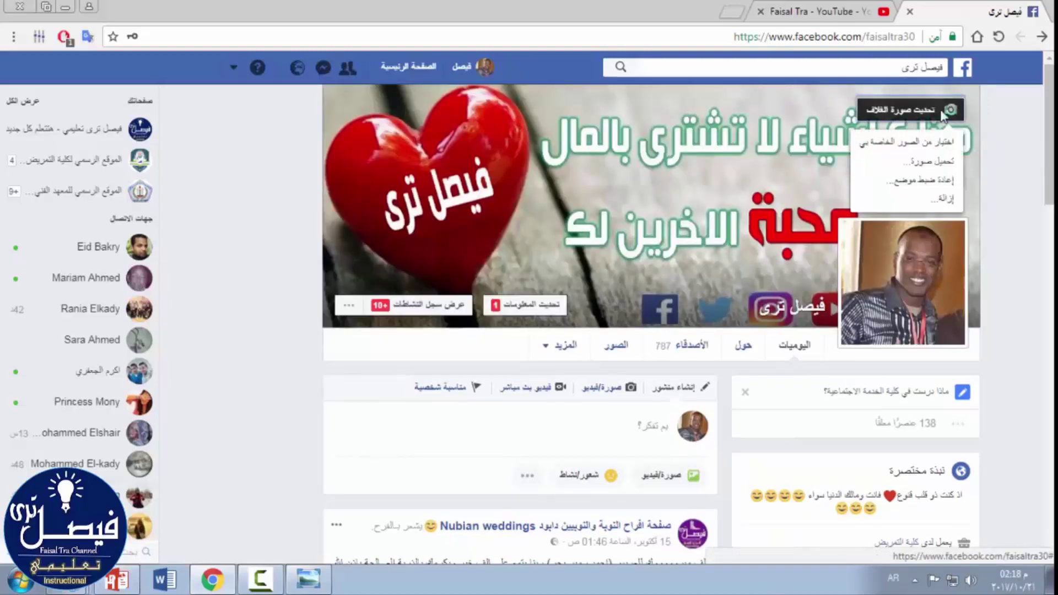
left_click(926, 162)
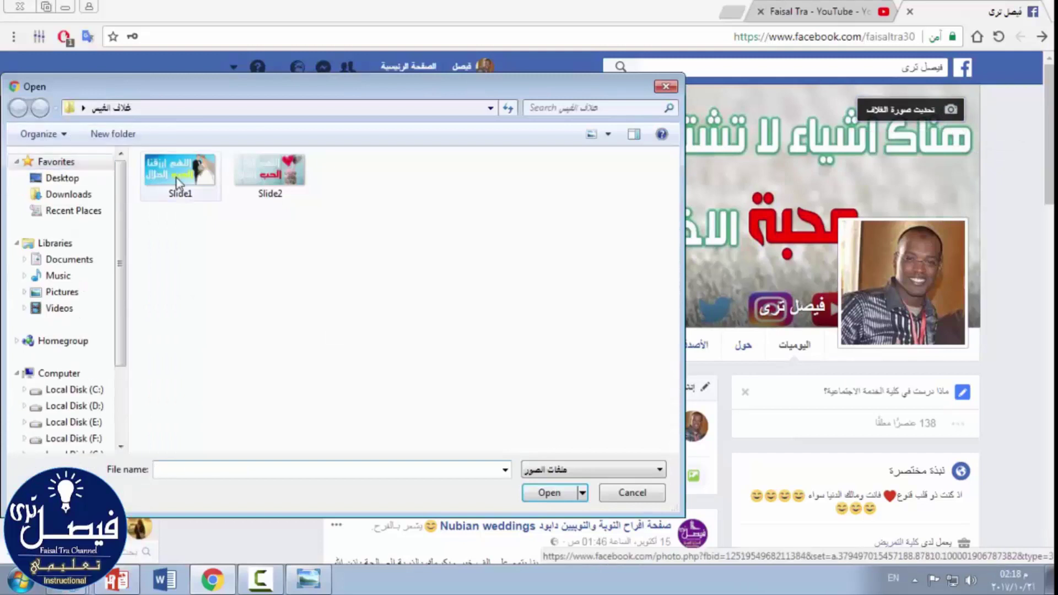
key("Escape")
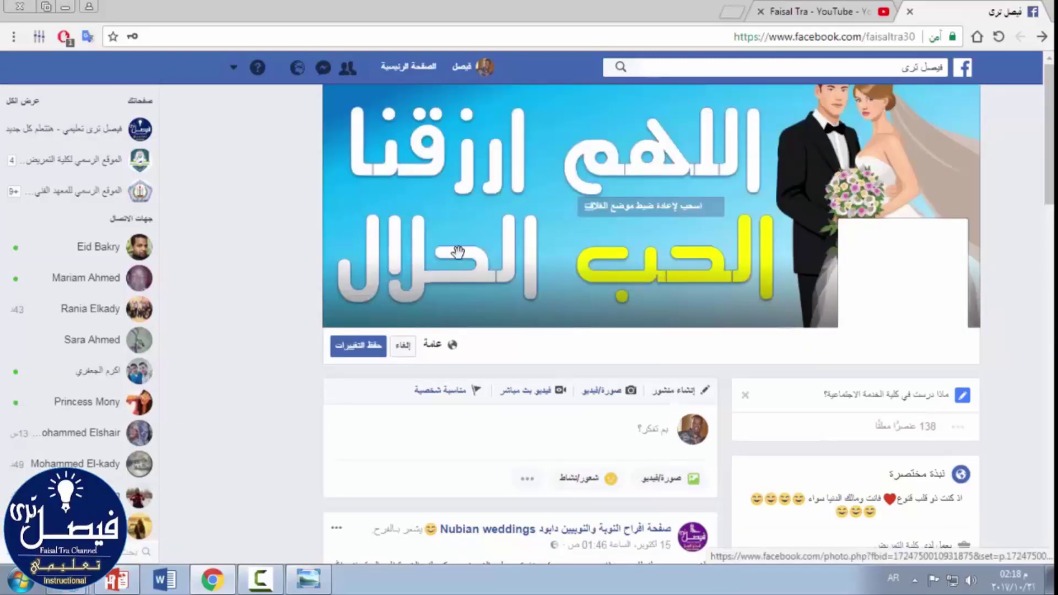
mouse_move(458, 252)
left_mouse_down()
mouse_move(454, 288)
mouse_move(458, 277)
left_mouse_up()
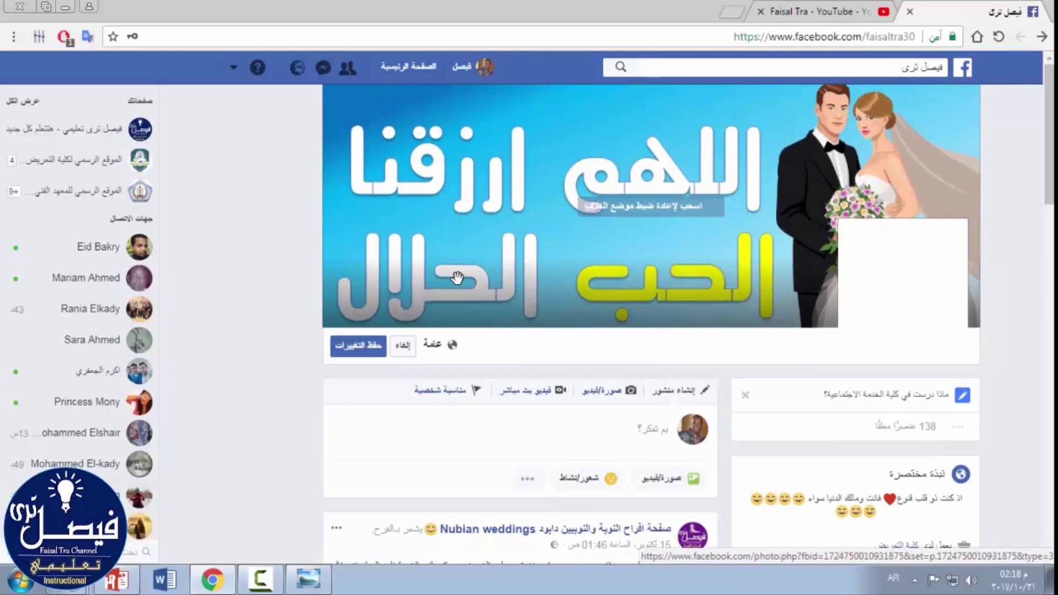
left_click(379, 351)
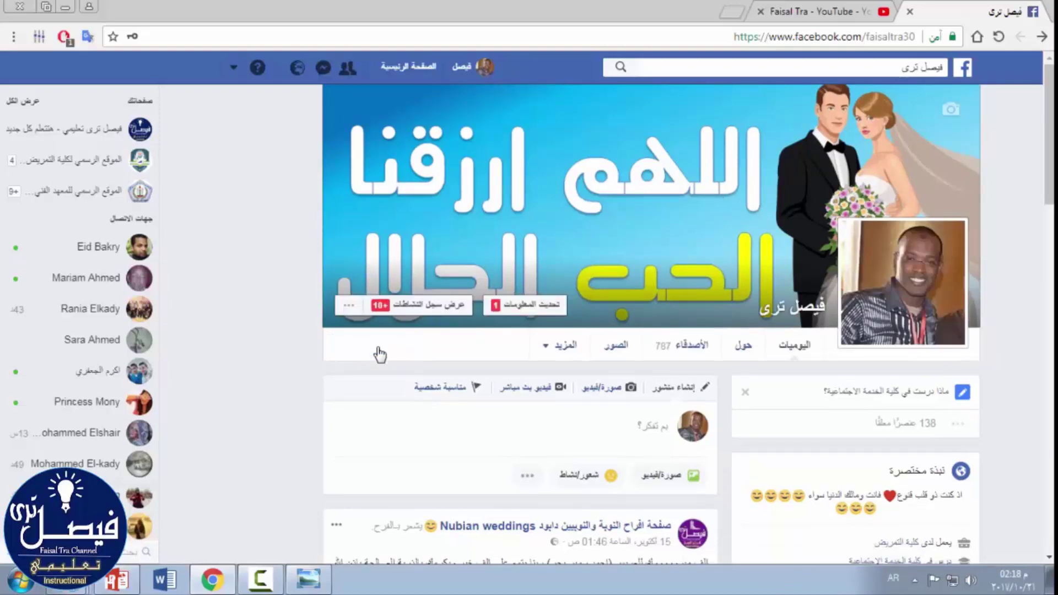
left_click(836, 5)
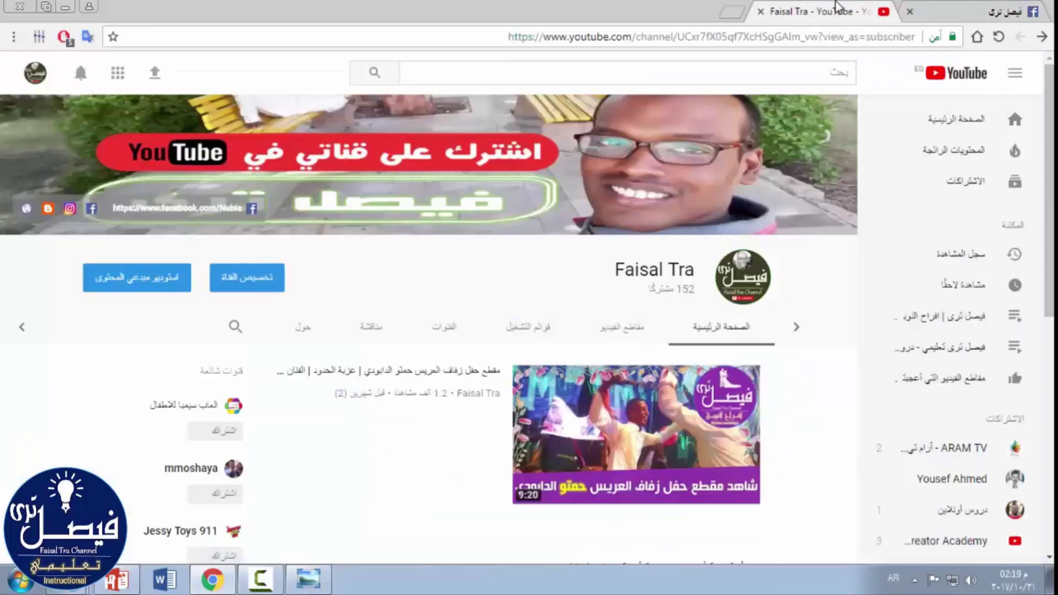